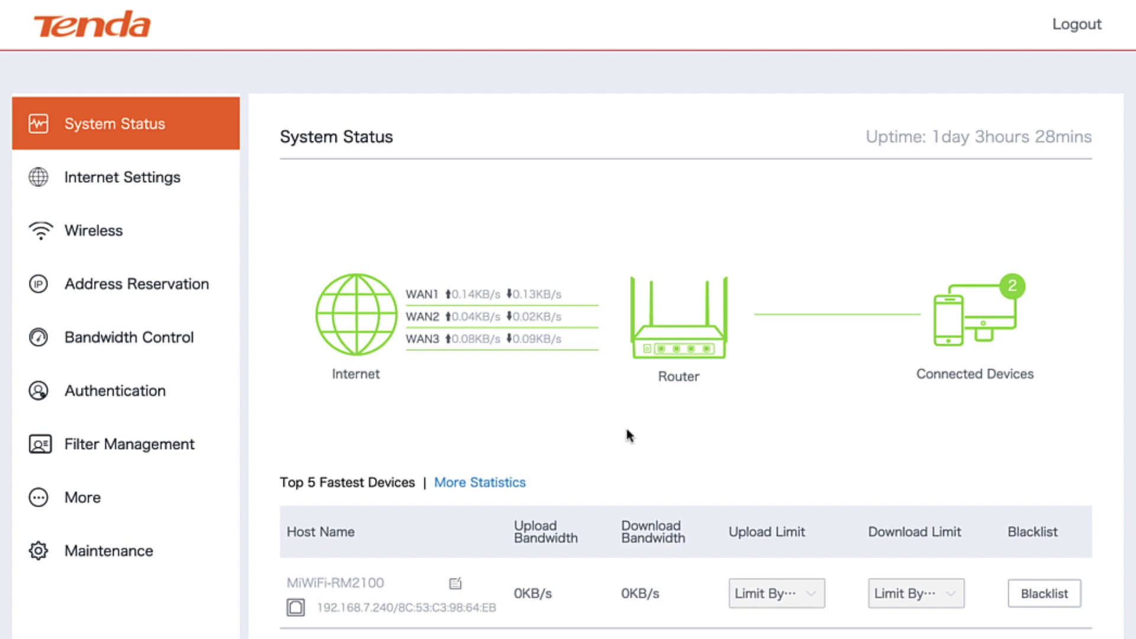
pyautogui.scroll(-2, 619, 393)
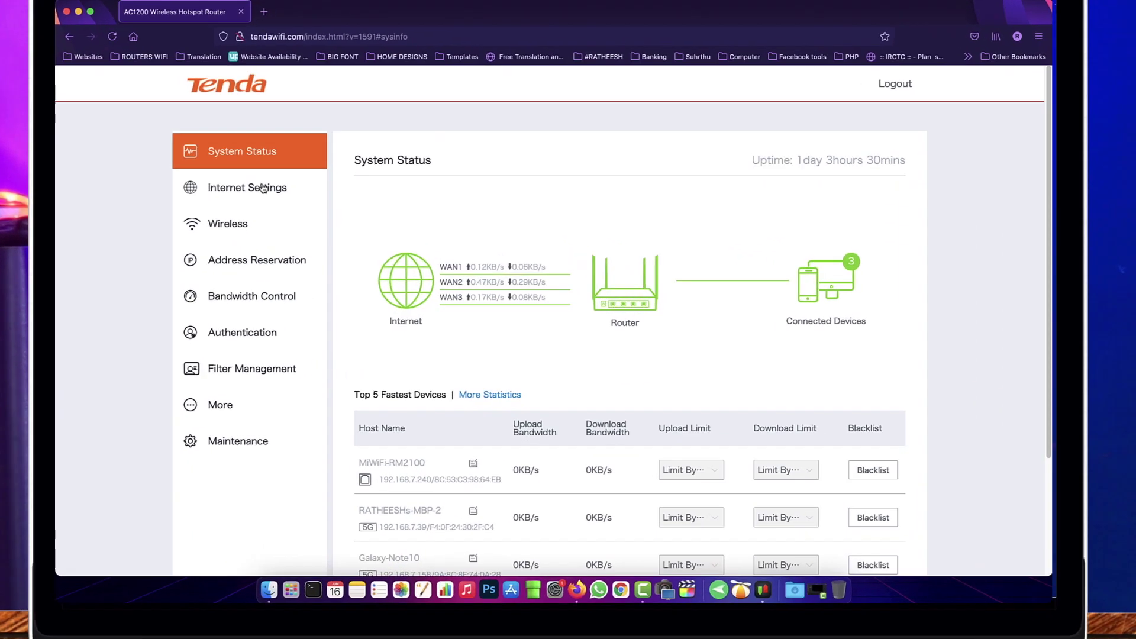
# Step: Review WAN1–WAN3 on the Internet Settings page, leaving WAN1's connection type on Dynamic IP
pyautogui.click(142, 79)
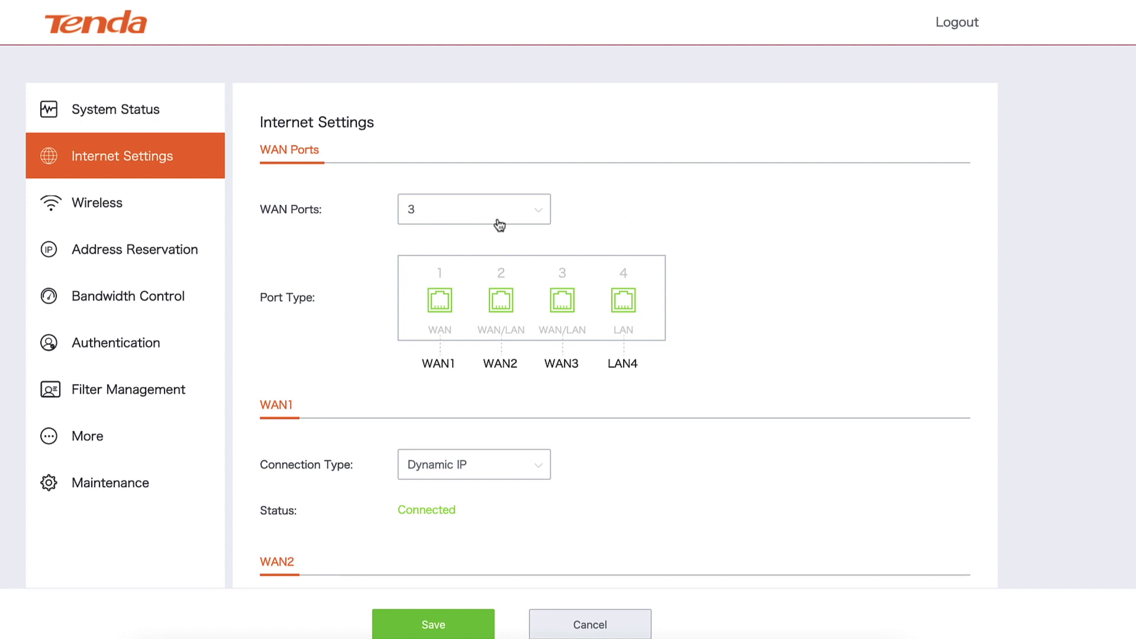
pyautogui.scroll(-2, 500, 224)
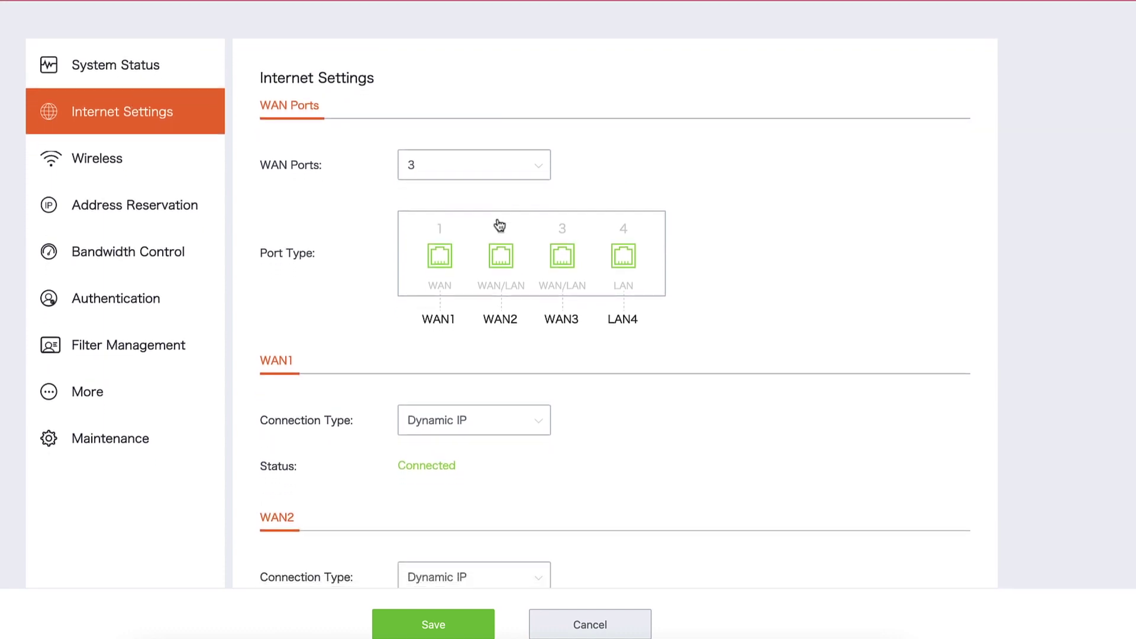
pyautogui.scroll(-5, 500, 224)
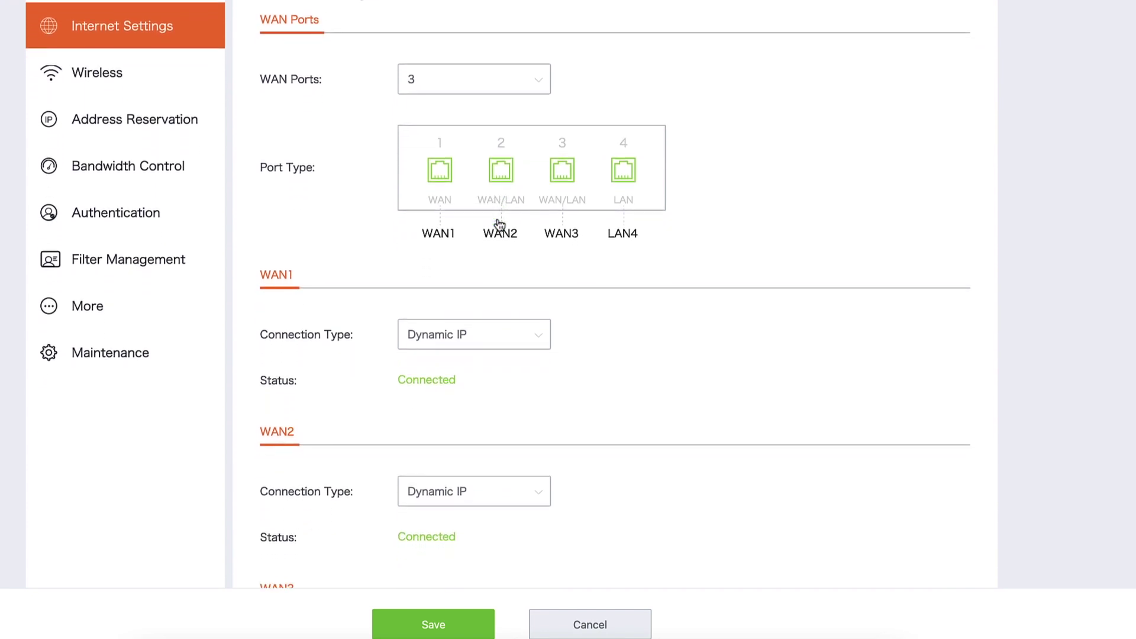
pyautogui.scroll(-3, 500, 225)
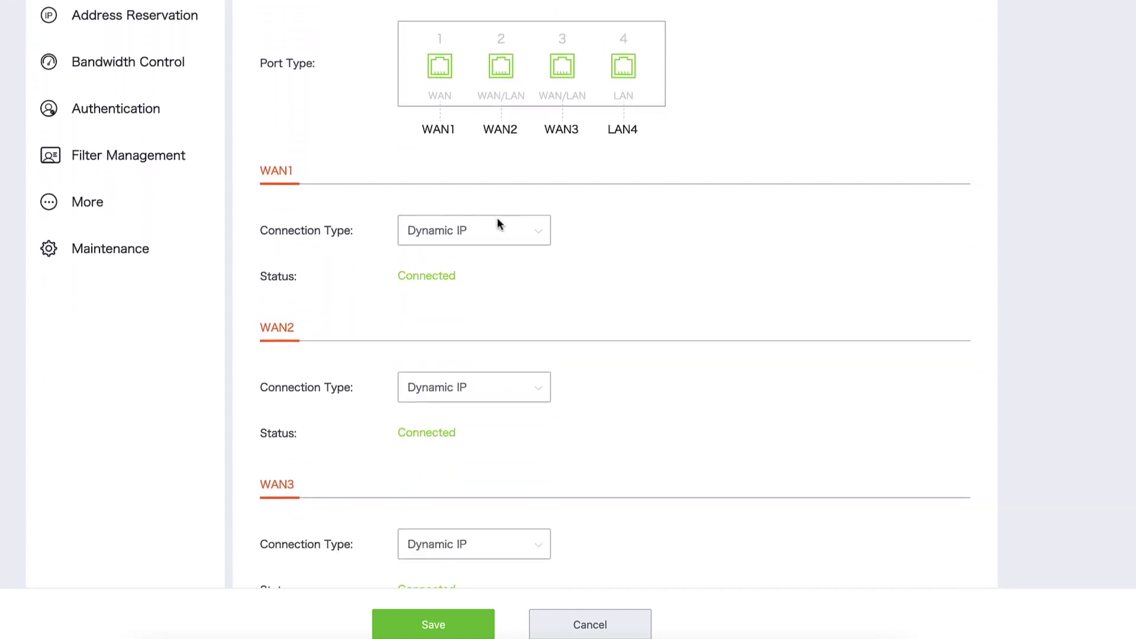
pyautogui.scroll(-1, 498, 225)
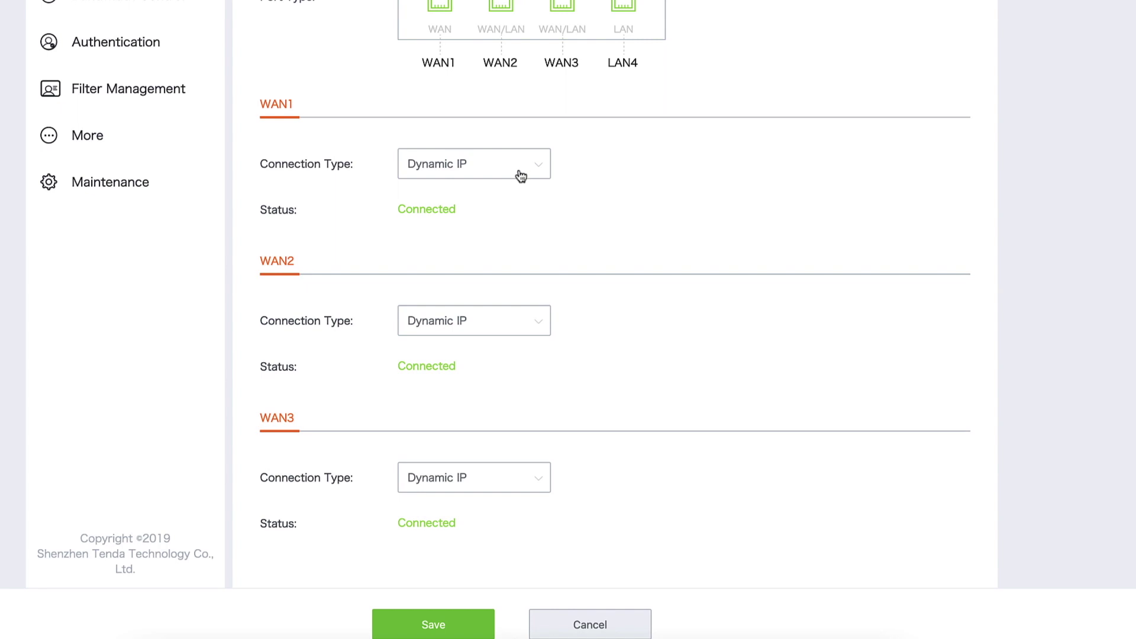
pyautogui.click(537, 172)
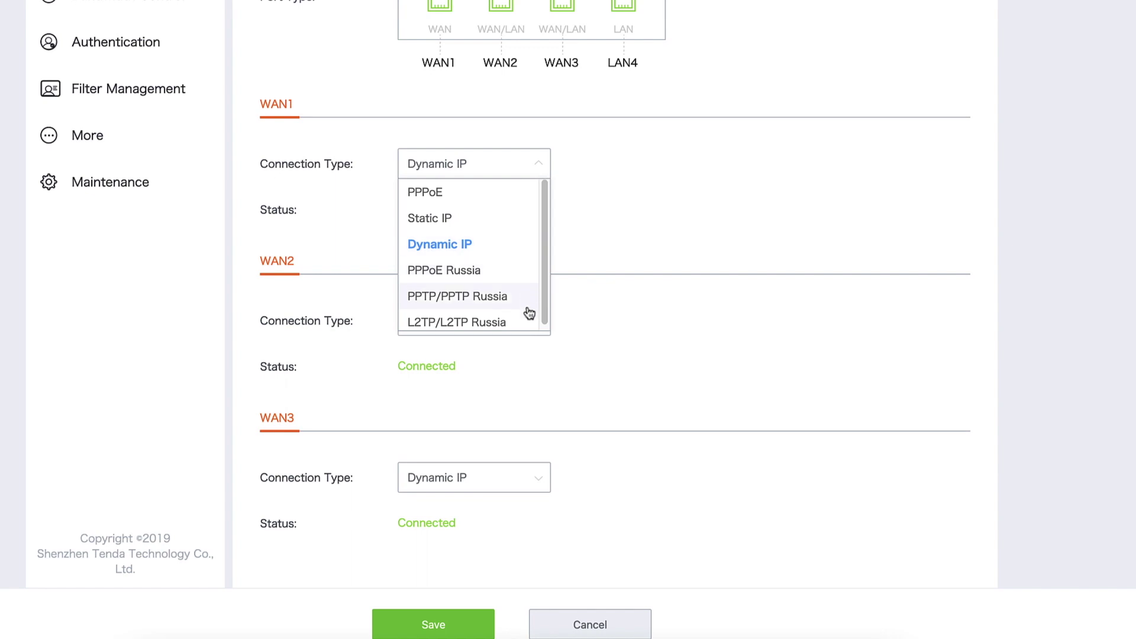
pyautogui.scroll(-1, 528, 322)
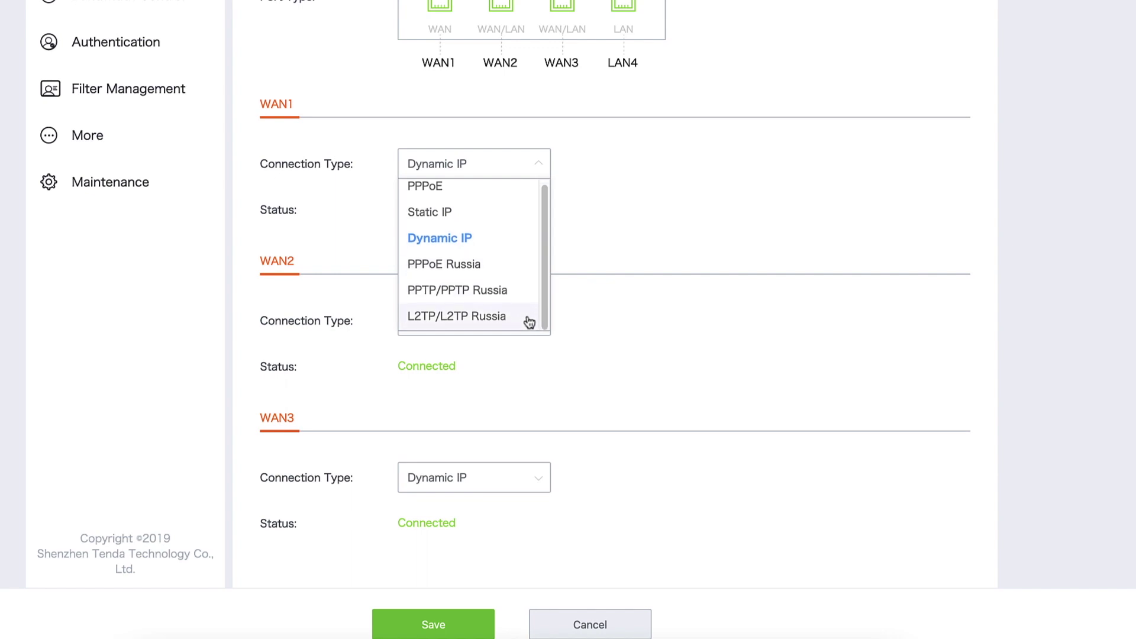
pyautogui.click(703, 174)
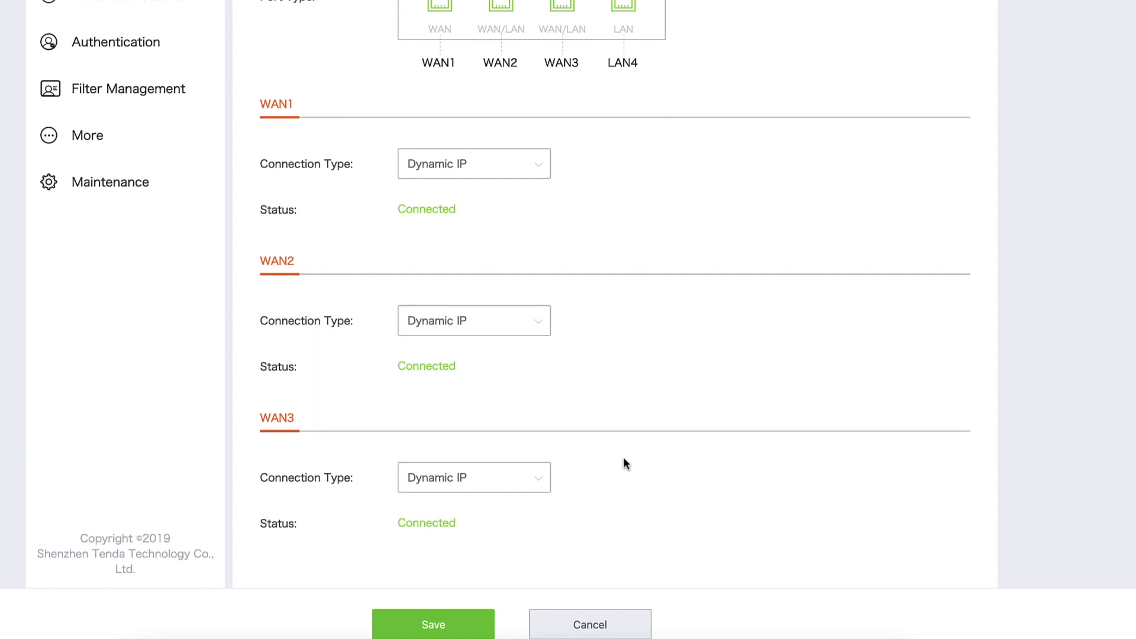
pyautogui.scroll(2, 624, 460)
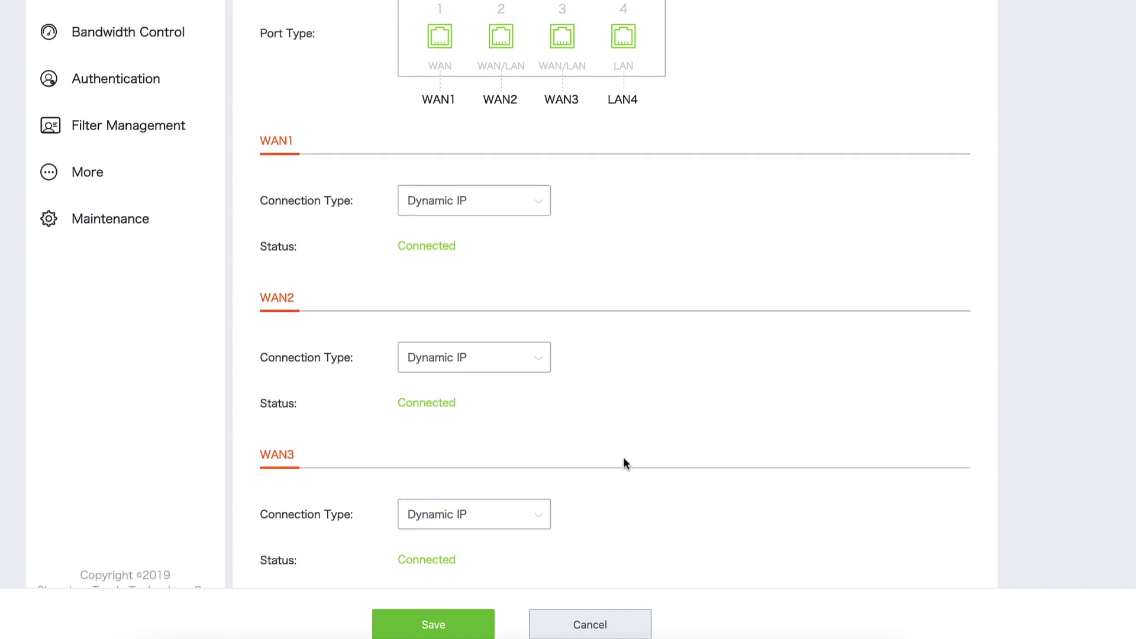
pyautogui.scroll(3, 623, 456)
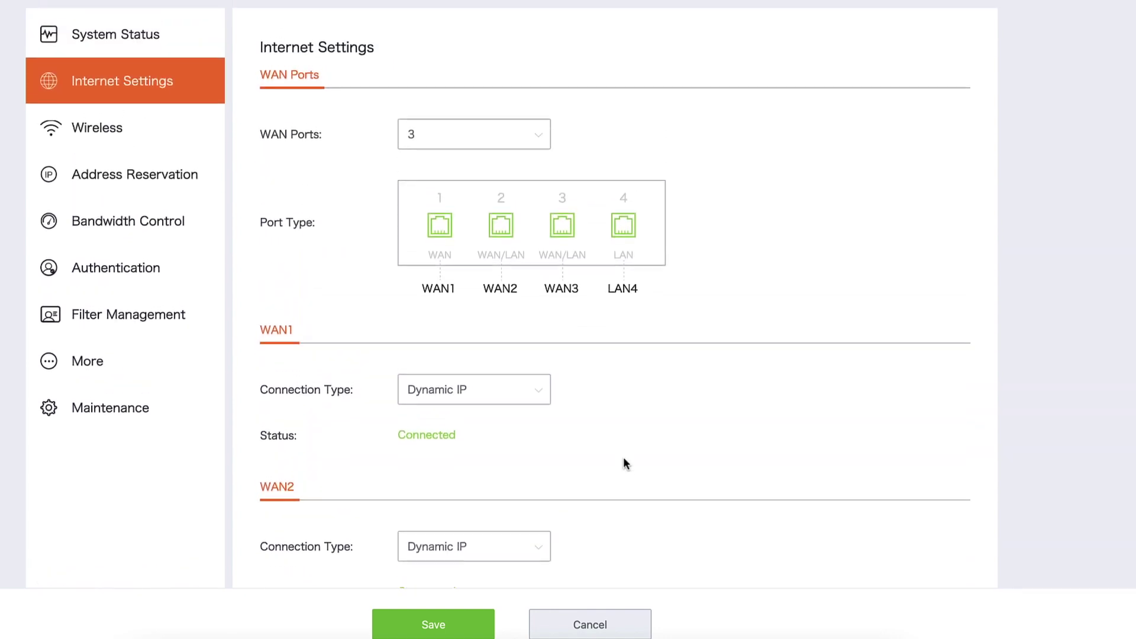
pyautogui.scroll(2, 626, 463)
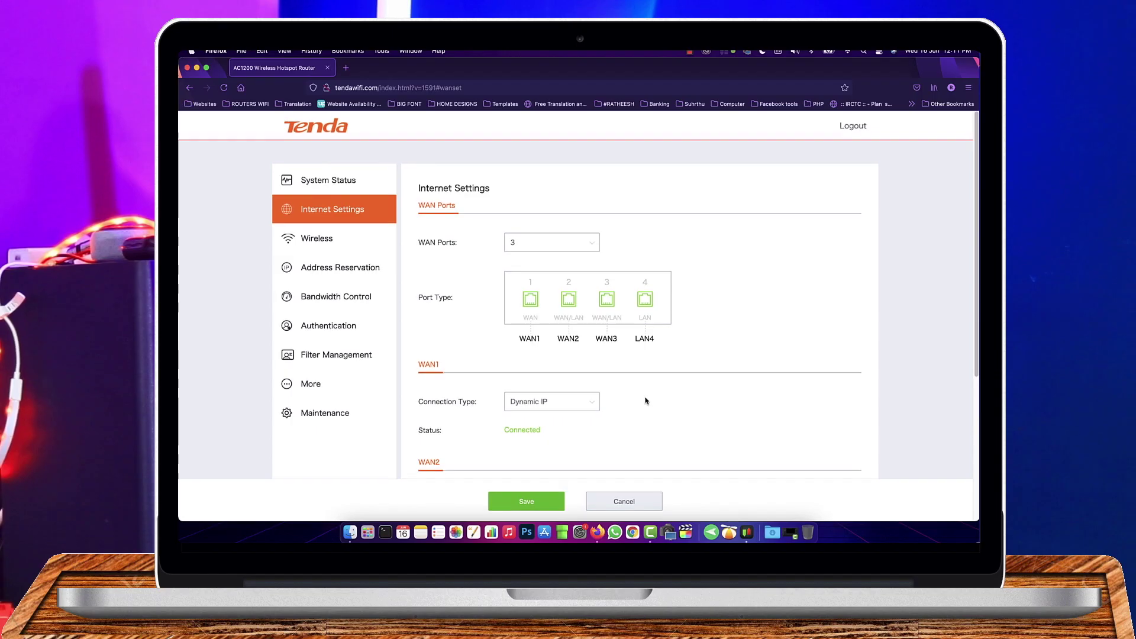
# Step: Open Wireless Settings and review WiFi Network1's extra options, including its 40-client limit
pyautogui.click(329, 241)
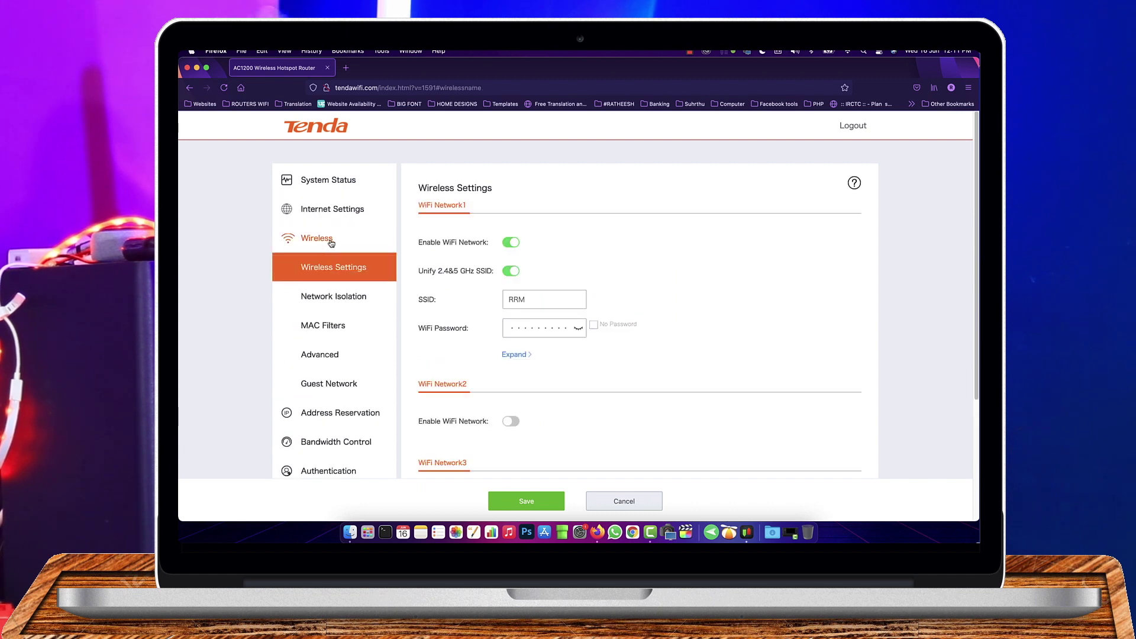
pyautogui.scroll(-2, 657, 234)
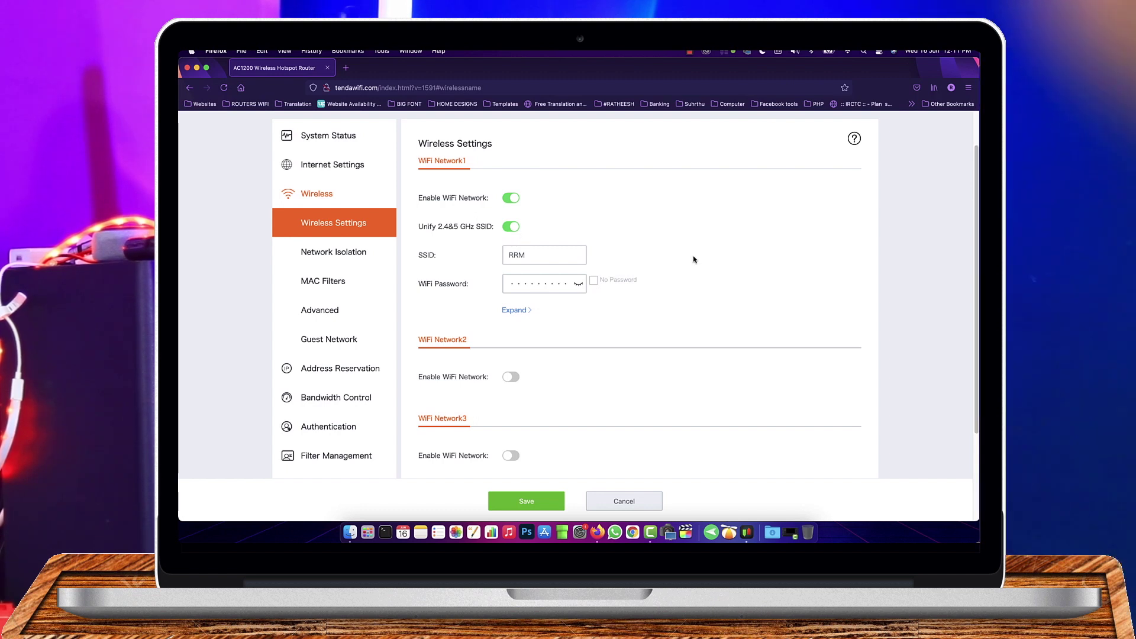
pyautogui.scroll(-1, 693, 258)
pyautogui.scroll(-2, 693, 258)
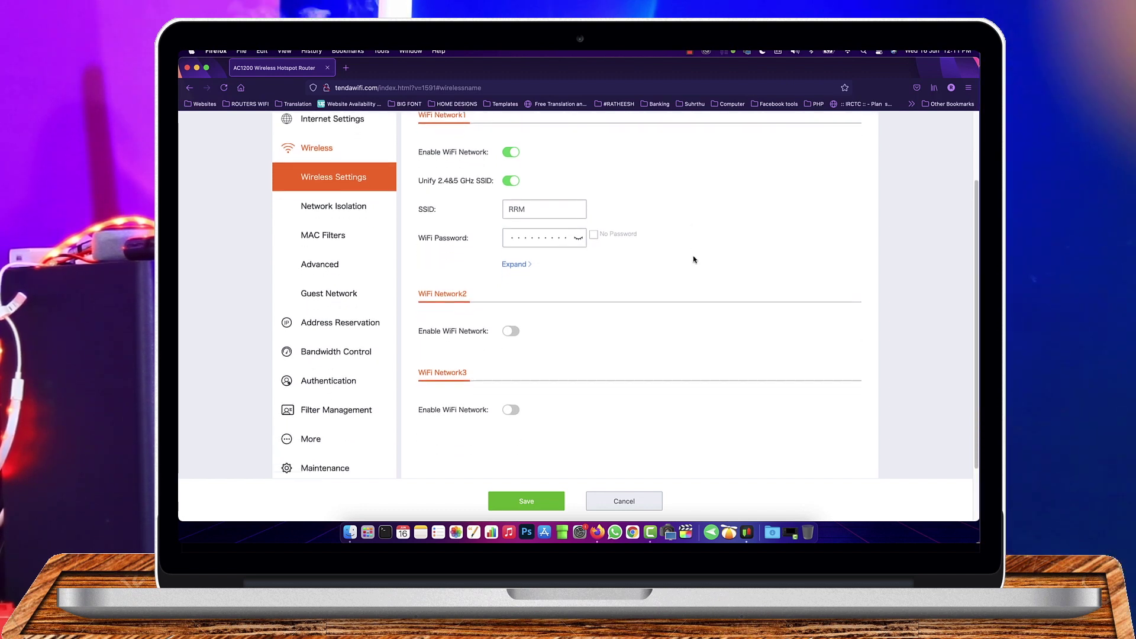
pyautogui.click(524, 254)
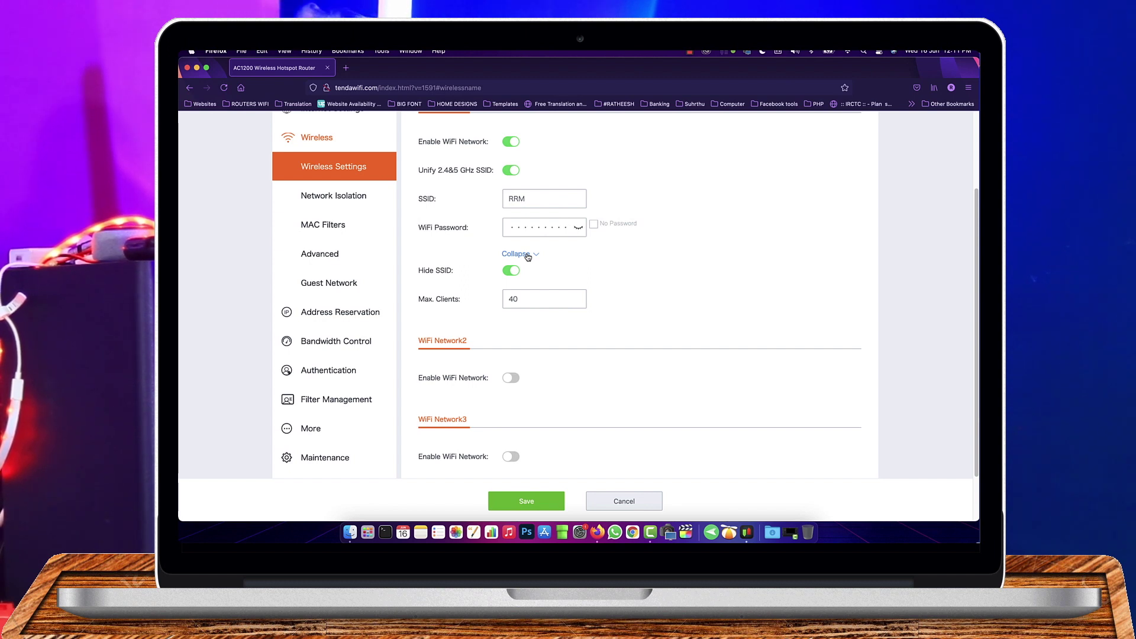
pyautogui.click(539, 299)
pyautogui.click(526, 256)
# Step: Enable the second Wi-Fi network, RRM2, as a password-free network
pyautogui.scroll(-2, 651, 258)
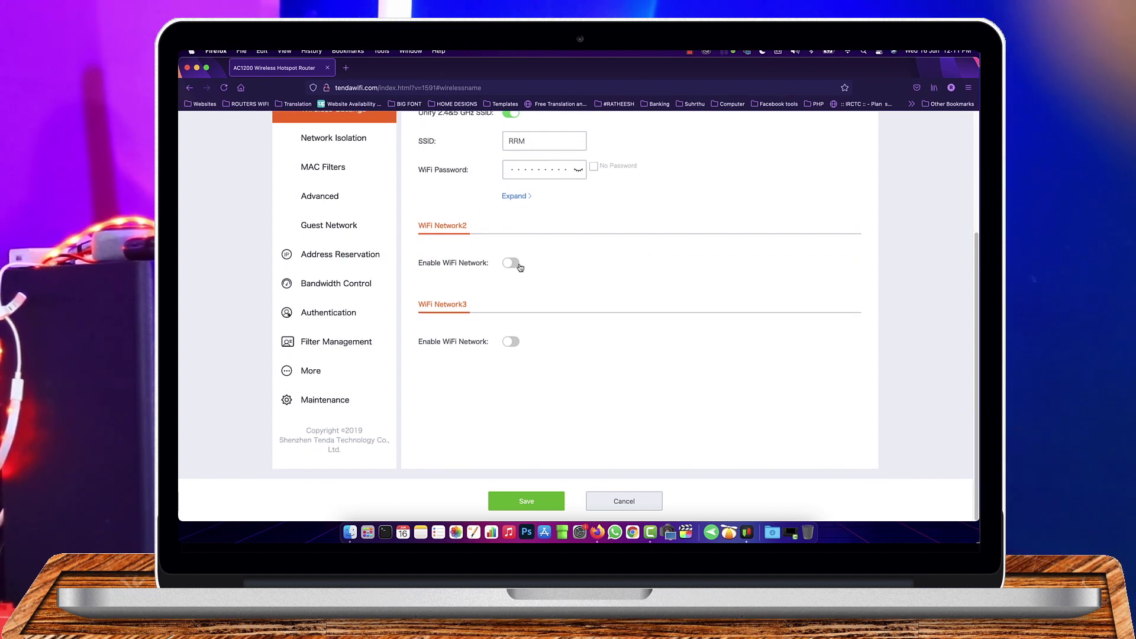
pyautogui.click(518, 266)
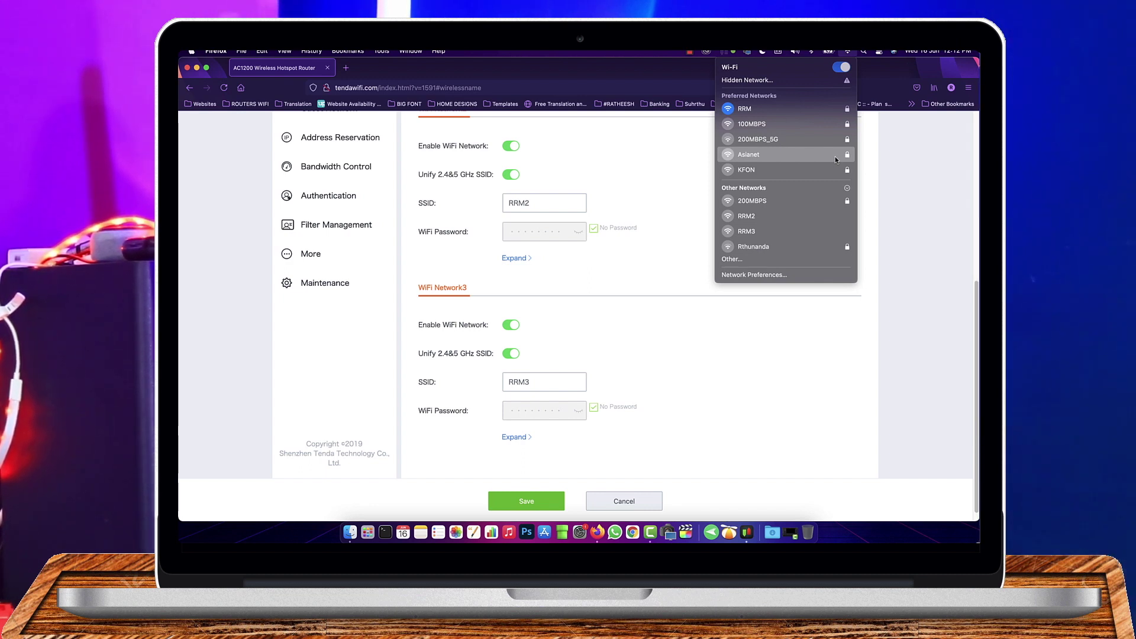
pyautogui.click(671, 316)
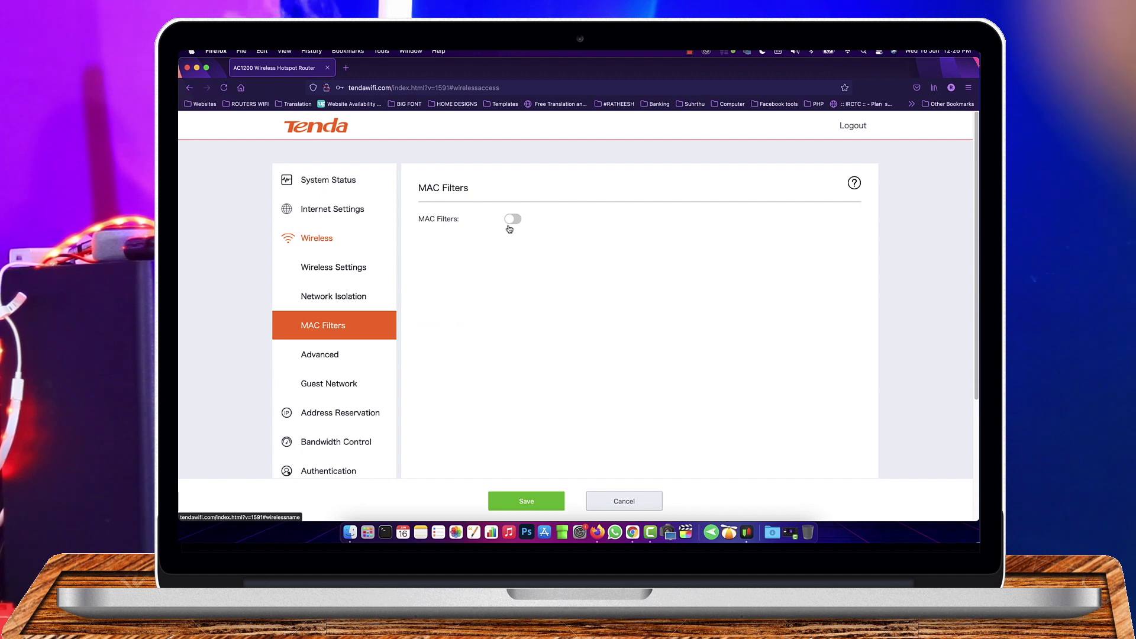
# Step: Switch MAC filtering on, then open and dismiss the Add entry form, leaving the list empty
pyautogui.click(512, 219)
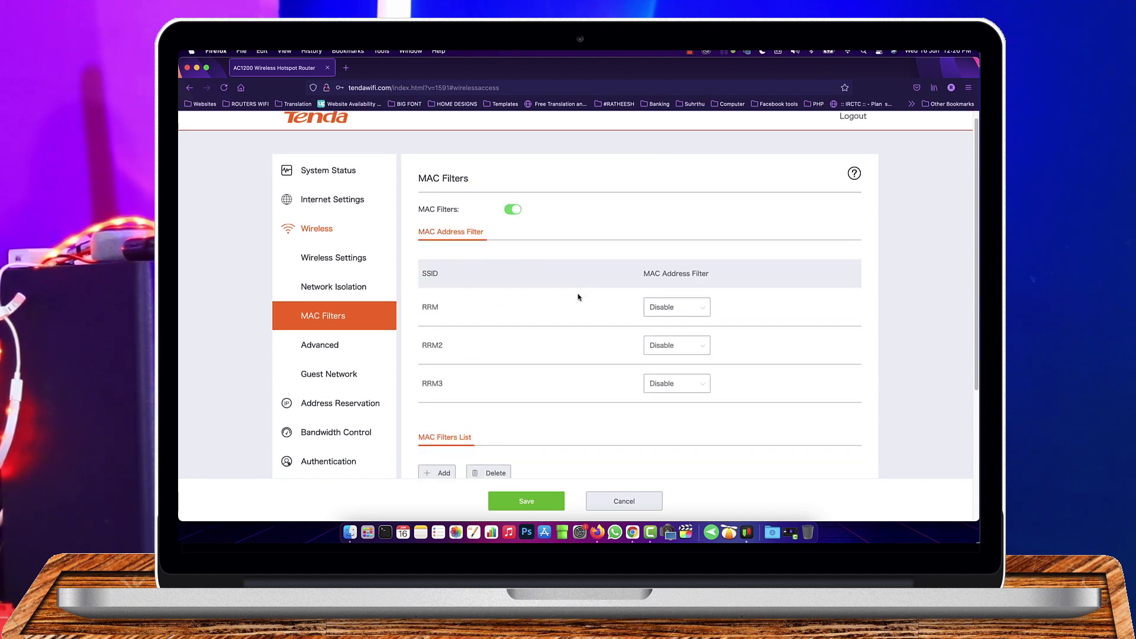
pyautogui.scroll(-1, 578, 296)
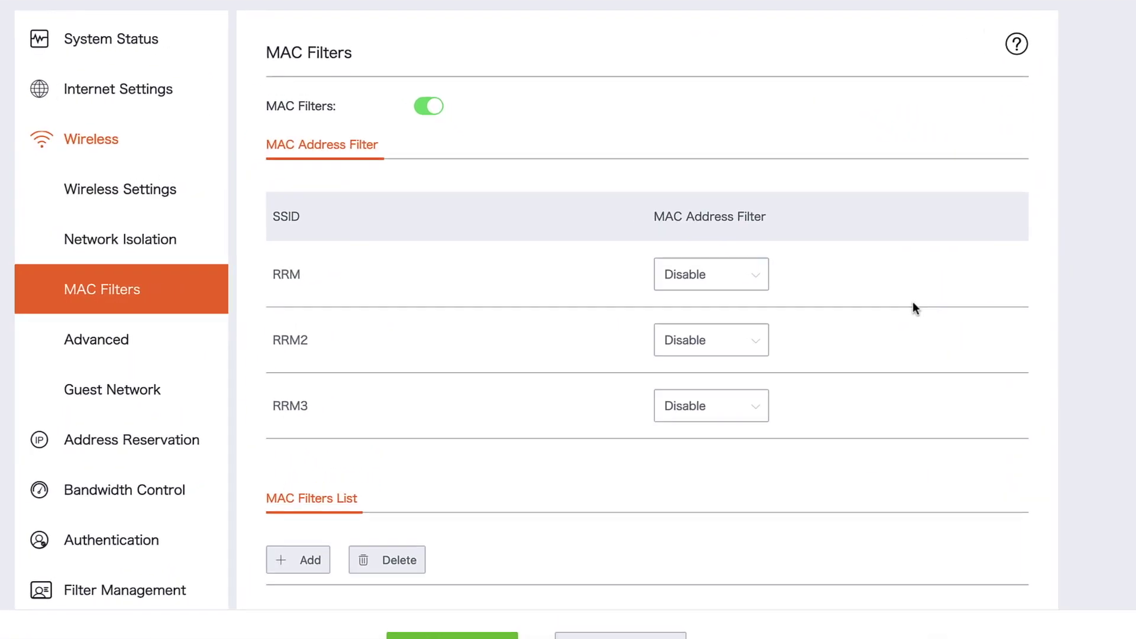
pyautogui.scroll(-3, 827, 305)
pyautogui.click(403, 299)
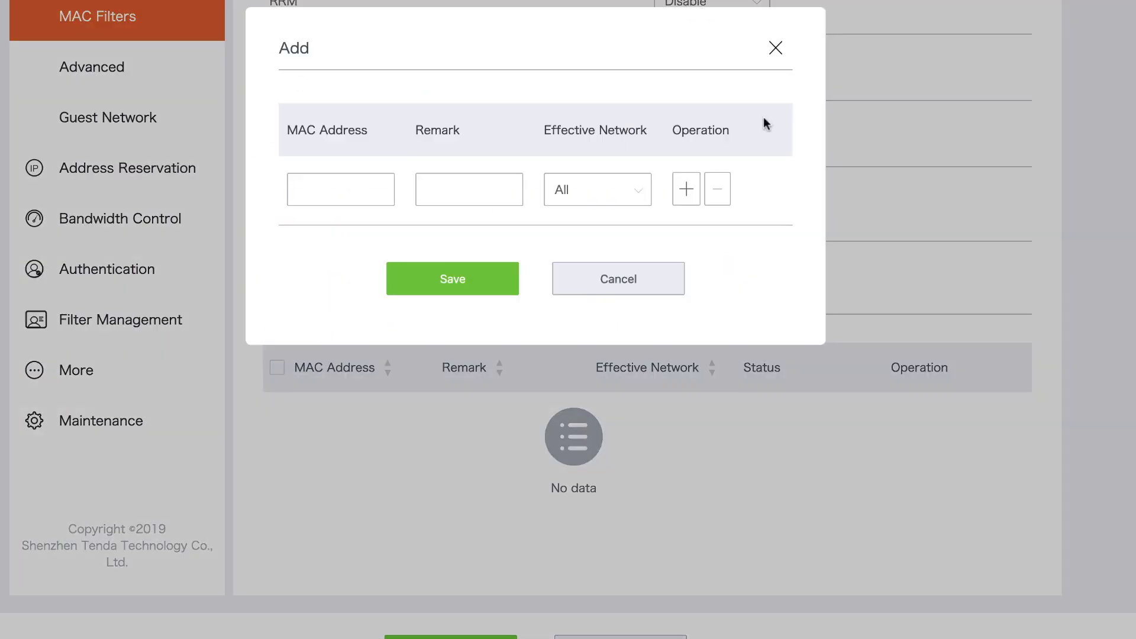
pyautogui.click(776, 49)
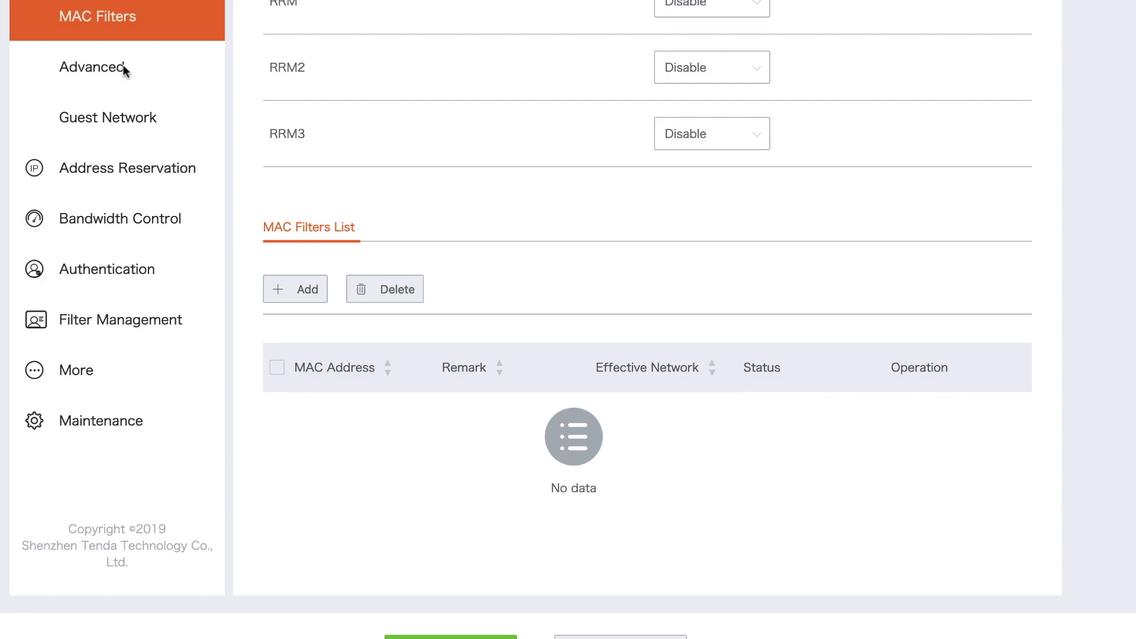
# Step: Name the guest network's unified SSID 'FREE DATA' with no password
pyautogui.click(122, 67)
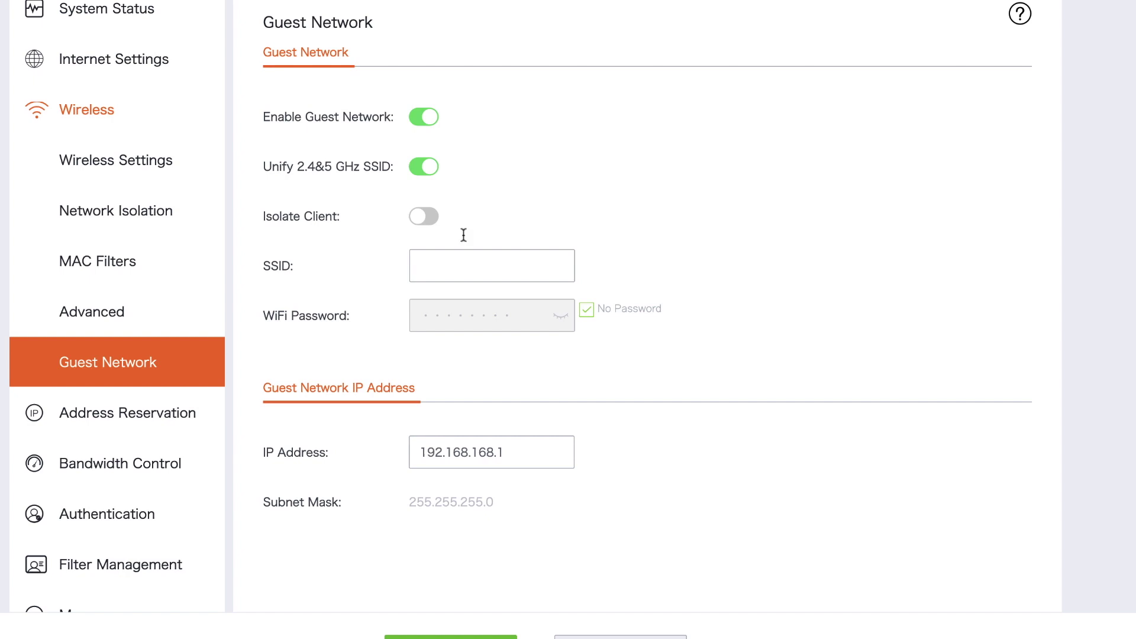
pyautogui.click(462, 260)
pyautogui.write('FREE')
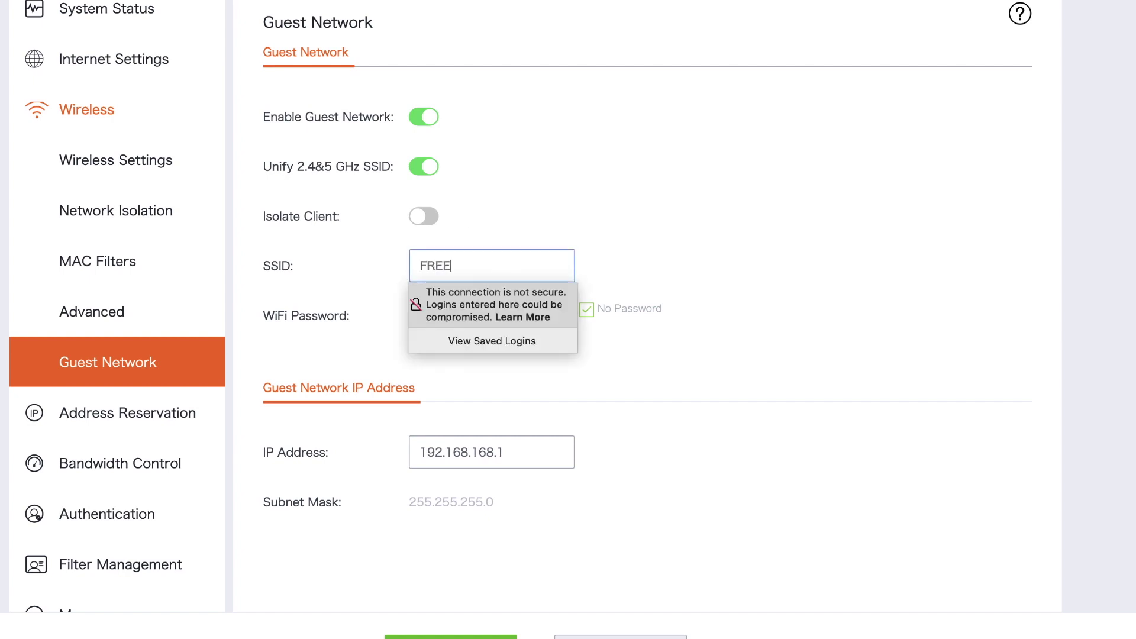
pyautogui.write(' DATA')
pyautogui.click(721, 220)
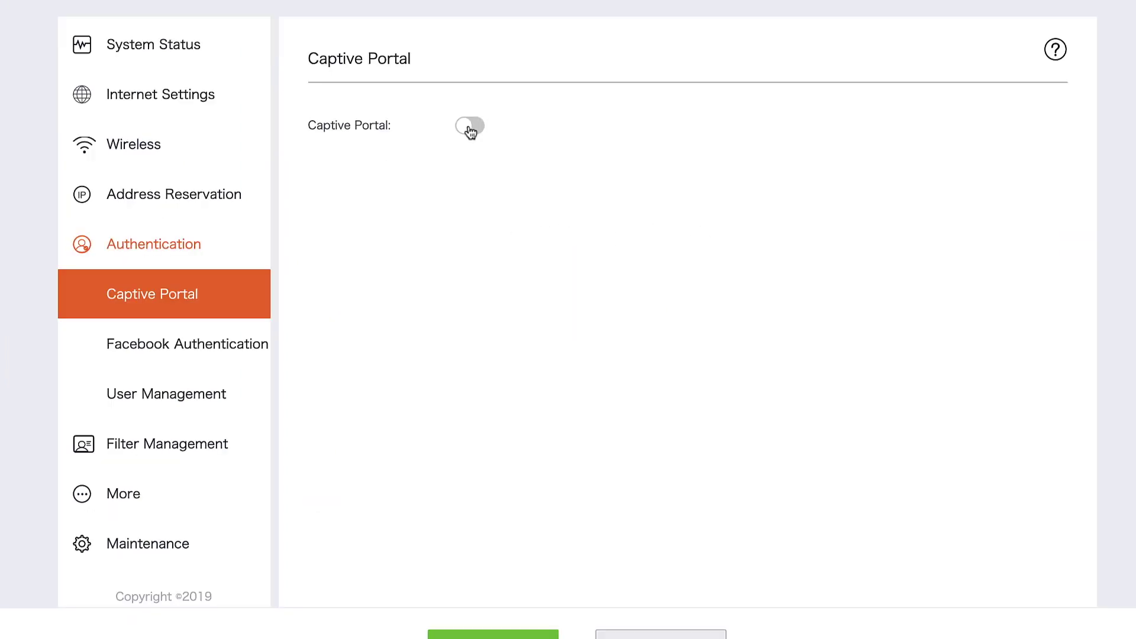
# Step: Turn on the captive portal, choose its authentication type, and save the networks it applies to
pyautogui.click(469, 125)
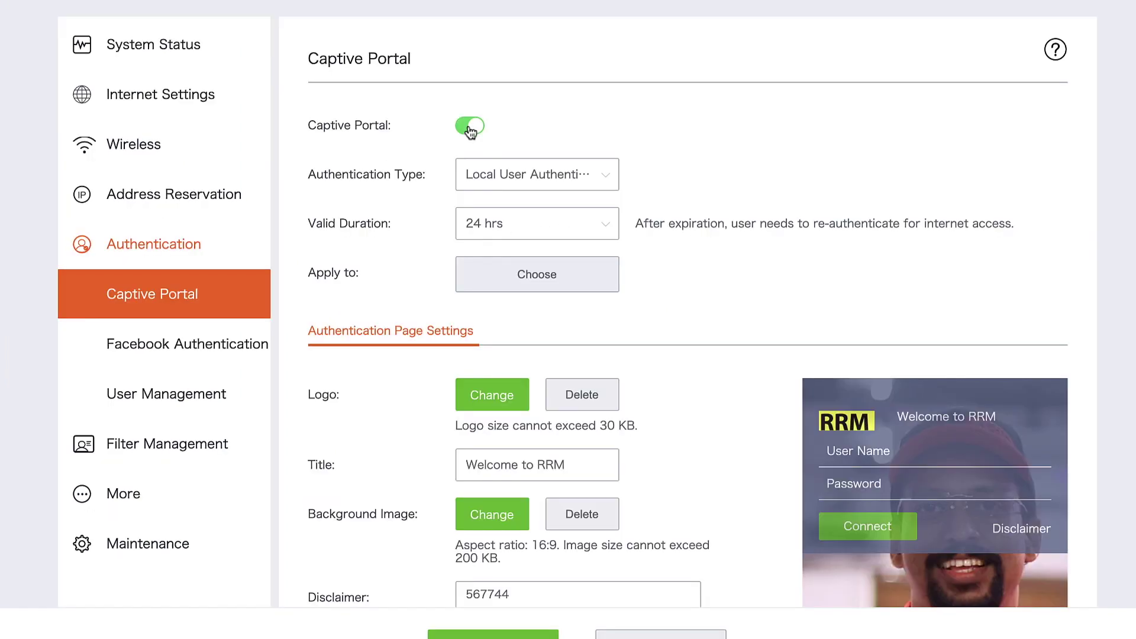
pyautogui.click(603, 180)
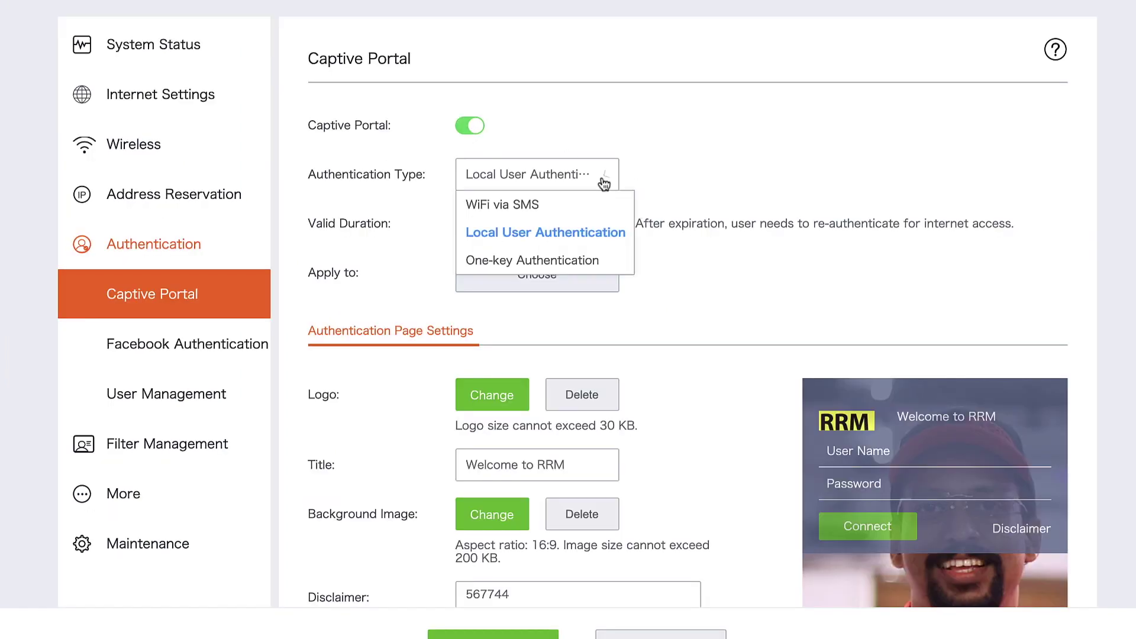
pyautogui.click(589, 261)
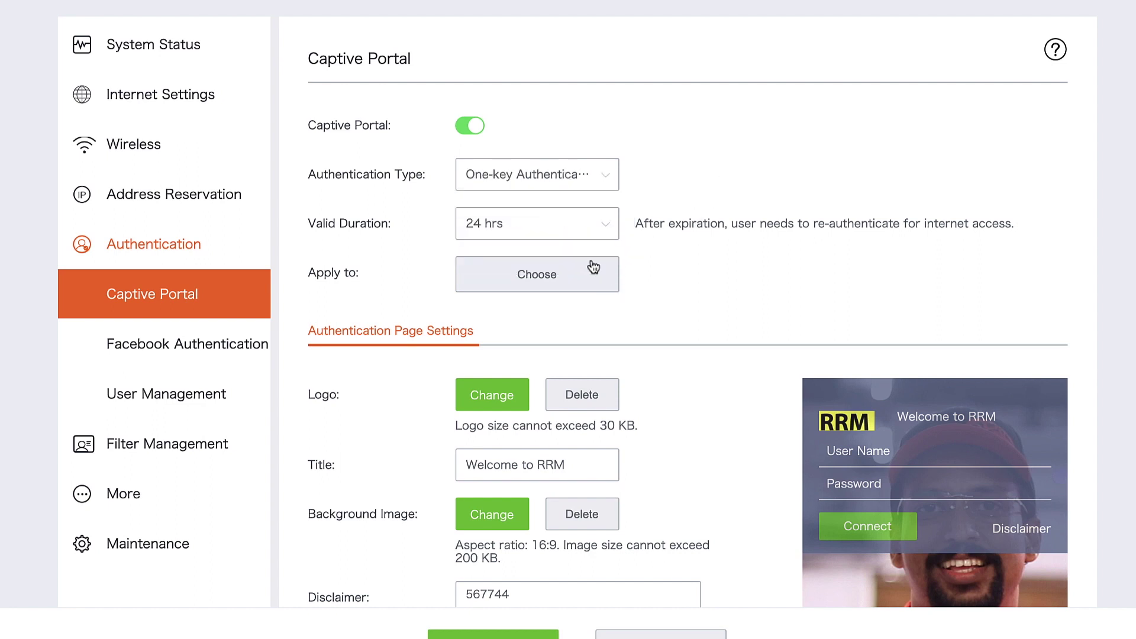
pyautogui.click(593, 276)
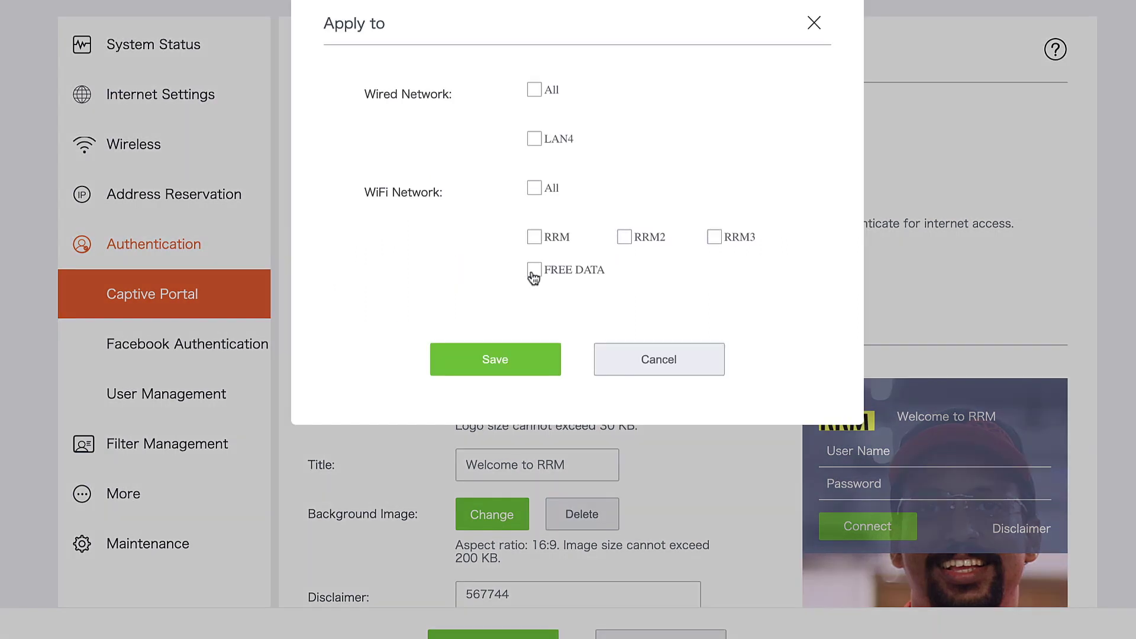
pyautogui.click(517, 367)
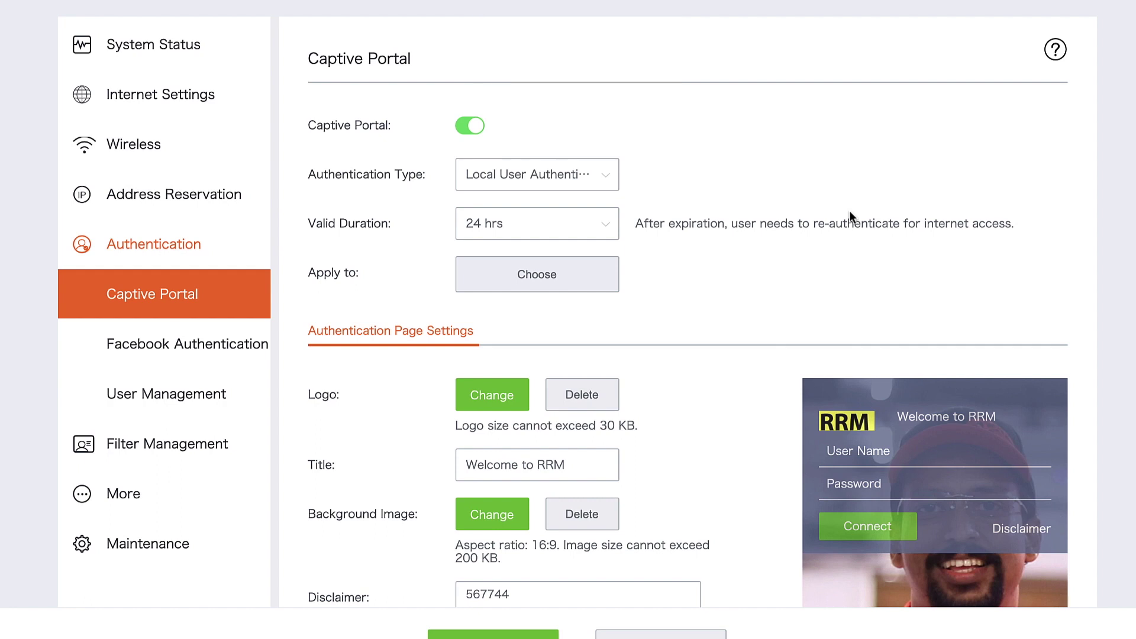
# Step: Scroll to the portal preview and highlight its 'Welcome to RRM' title
pyautogui.scroll(-2, 817, 237)
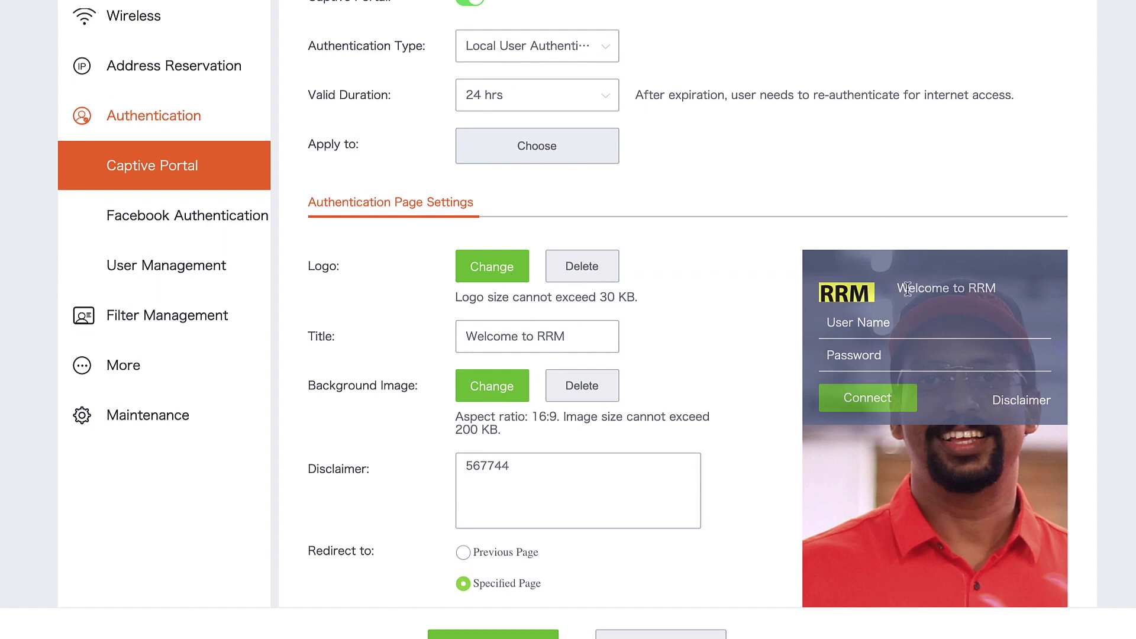
pyautogui.moveTo(896, 289); pyautogui.dragTo(999, 292)
pyautogui.click(999, 288)
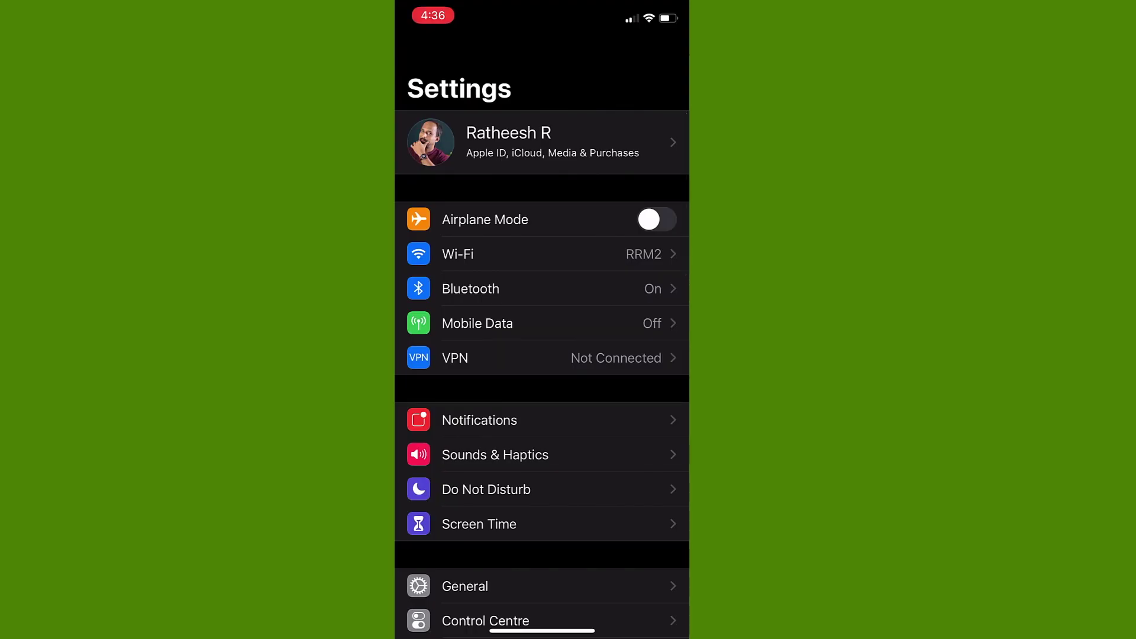
# Step: Join FREE INTERNET on the iPhone and sign in to its portal with the user name and password
pyautogui.click(542, 254)
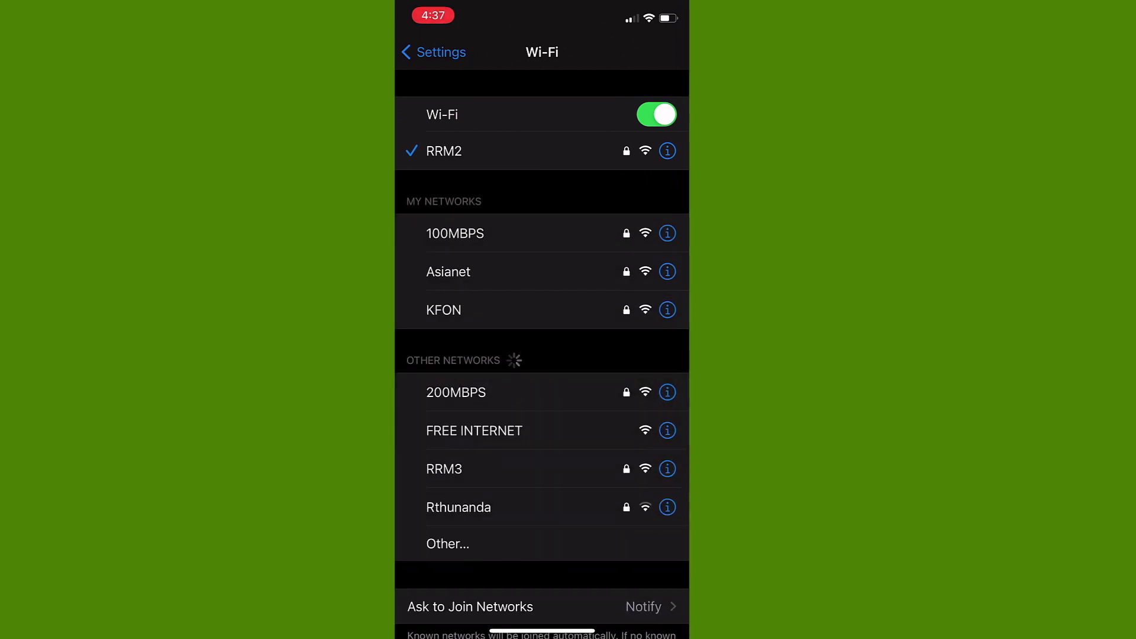
pyautogui.click(474, 430)
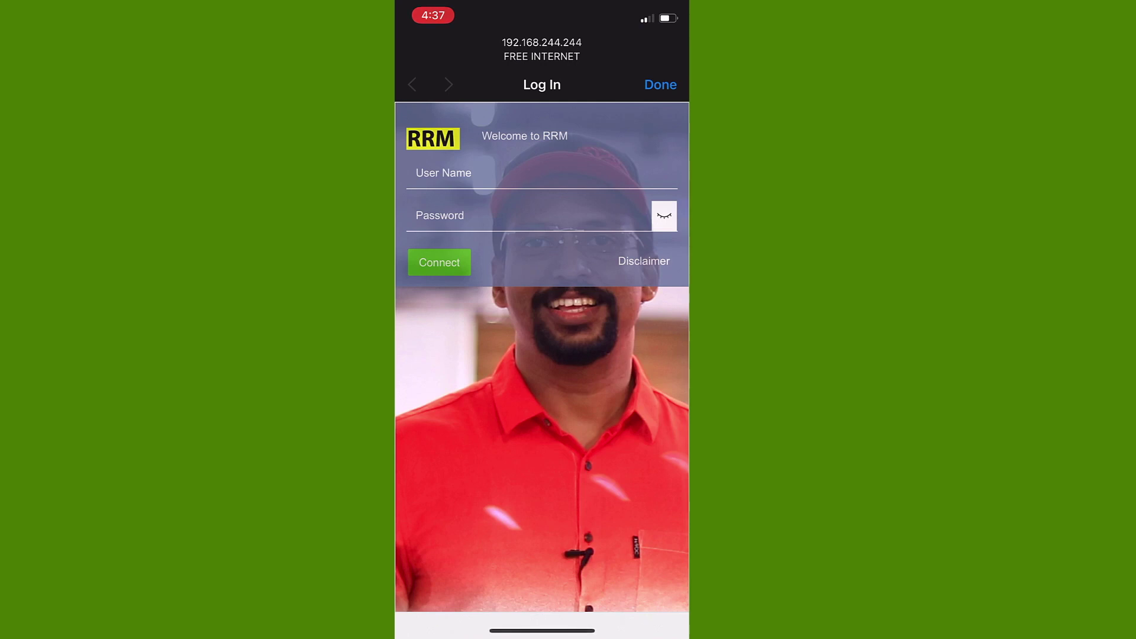
pyautogui.click(444, 172)
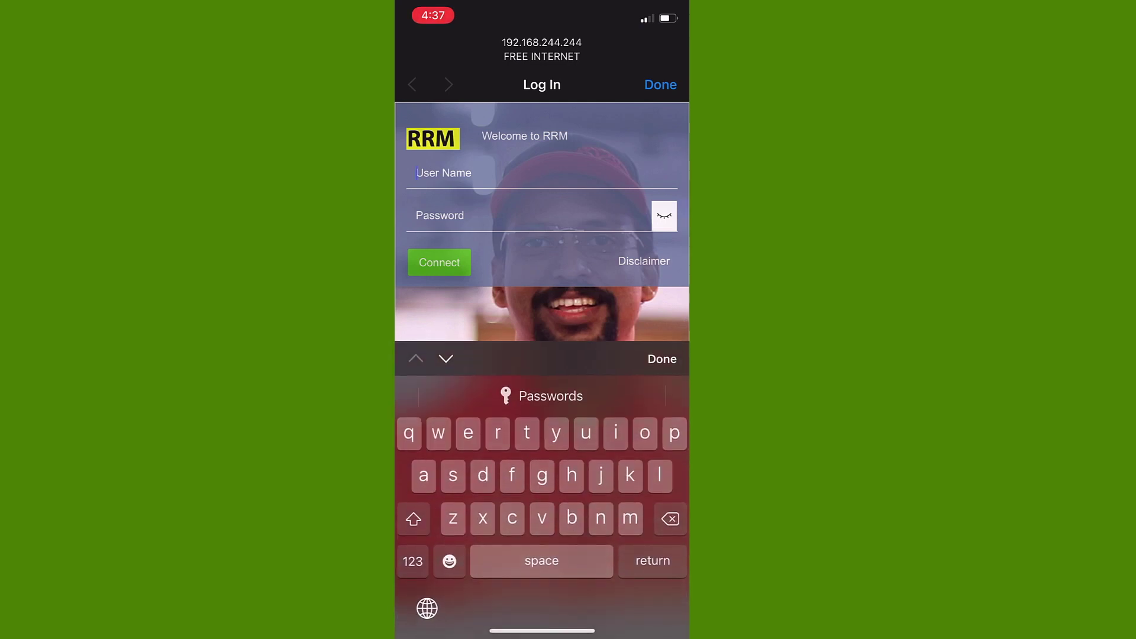
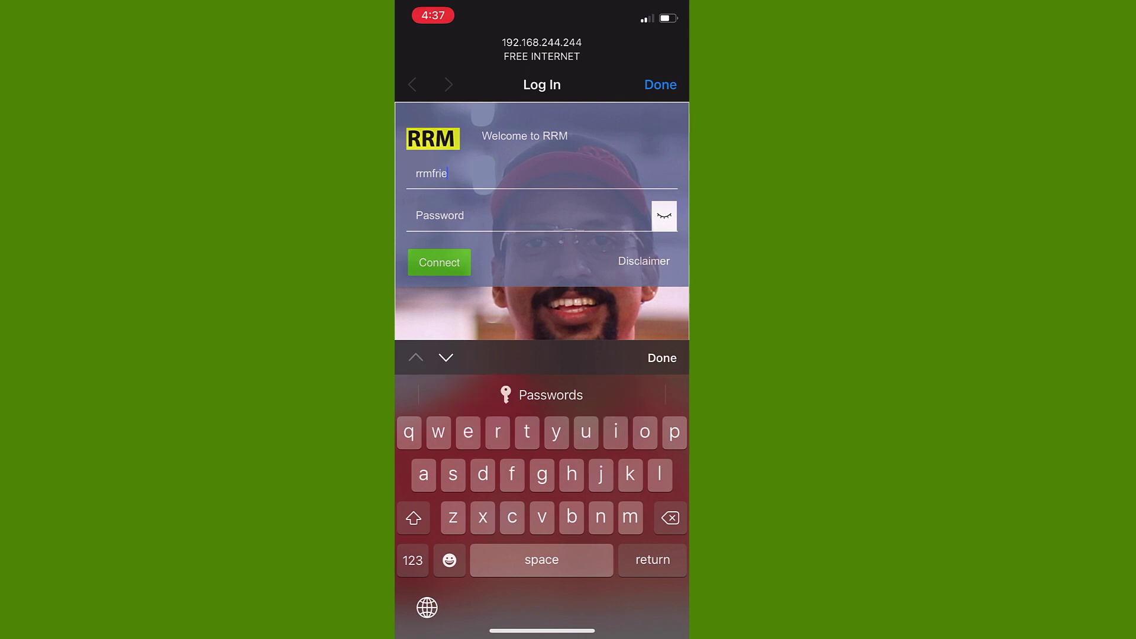
pyautogui.click(527, 215)
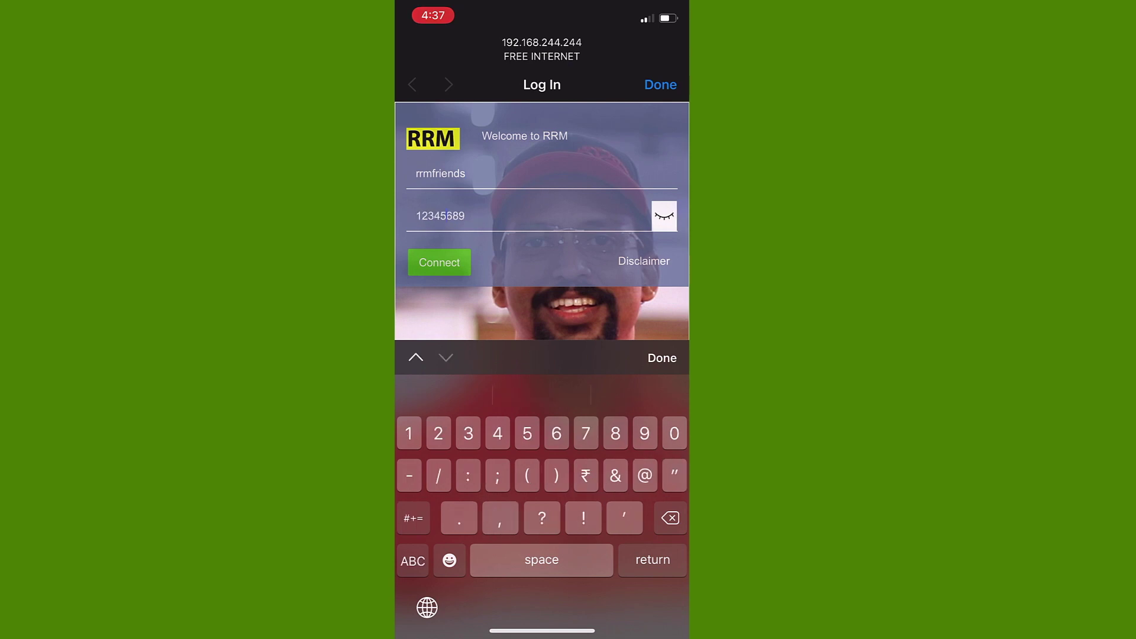
pyautogui.press('Return')
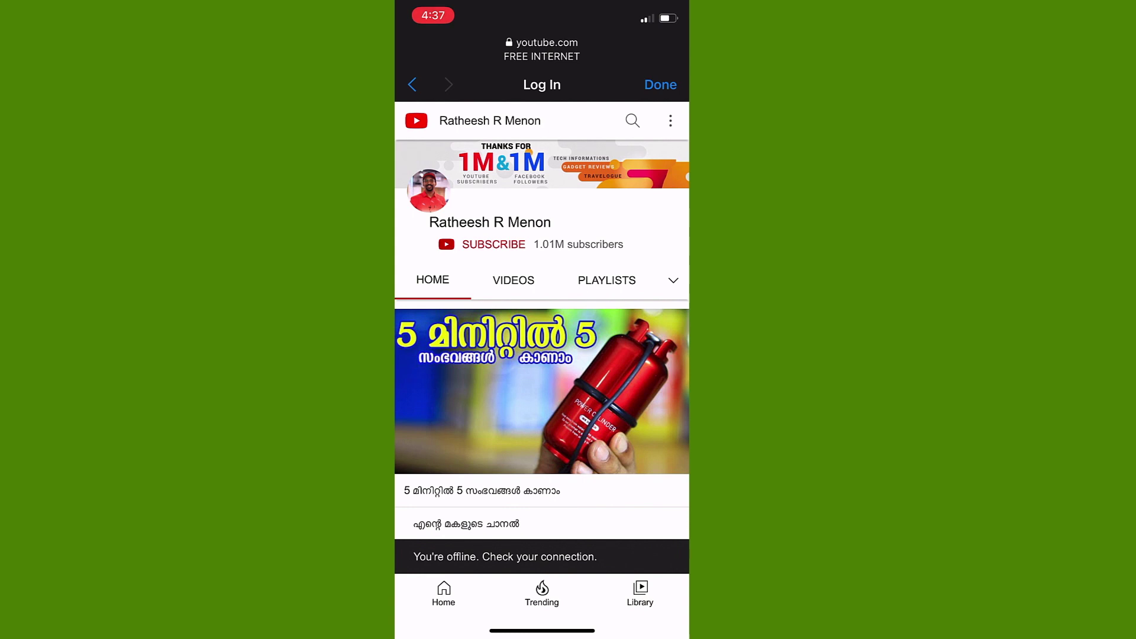
pyautogui.click(660, 85)
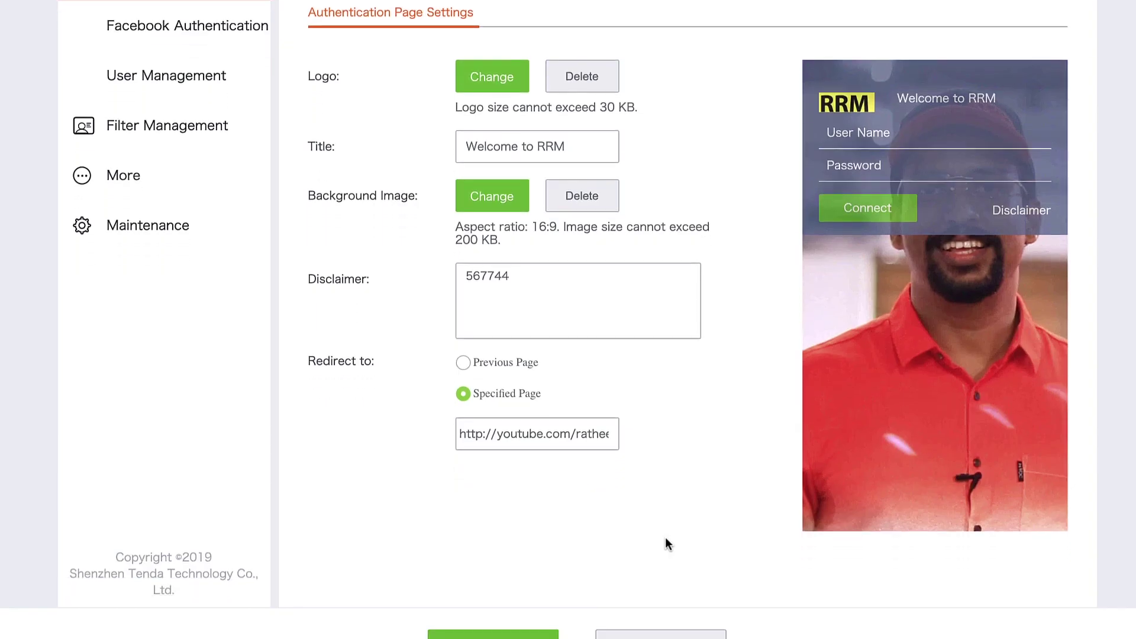
# Step: Save the captive portal set to redirect to the specified YouTube page
pyautogui.scroll(-2, 665, 538)
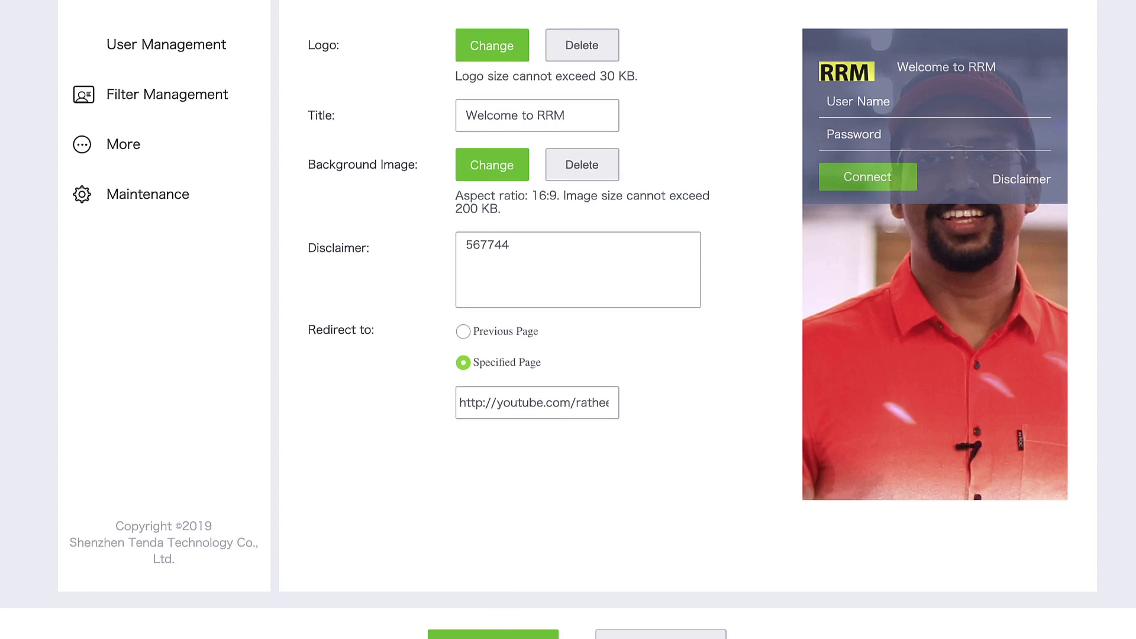
pyautogui.click(493, 634)
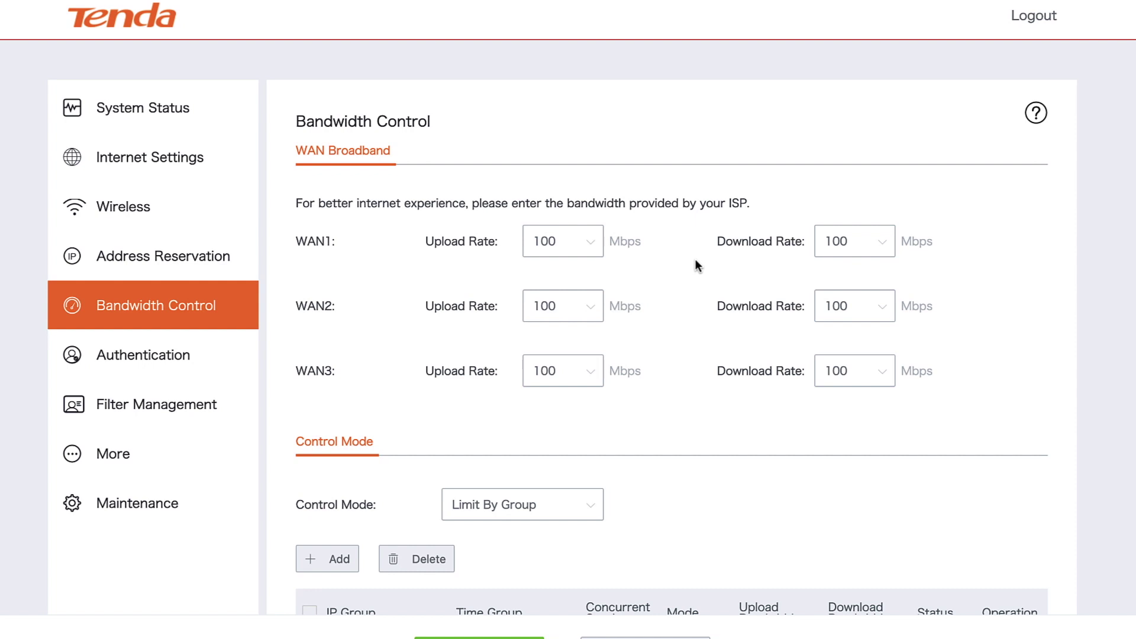
# Step: Set WAN2 upload to 5 Mbps and add a Wireless Guest Network rule: Every Day, 1 session, Shared
pyautogui.click(591, 309)
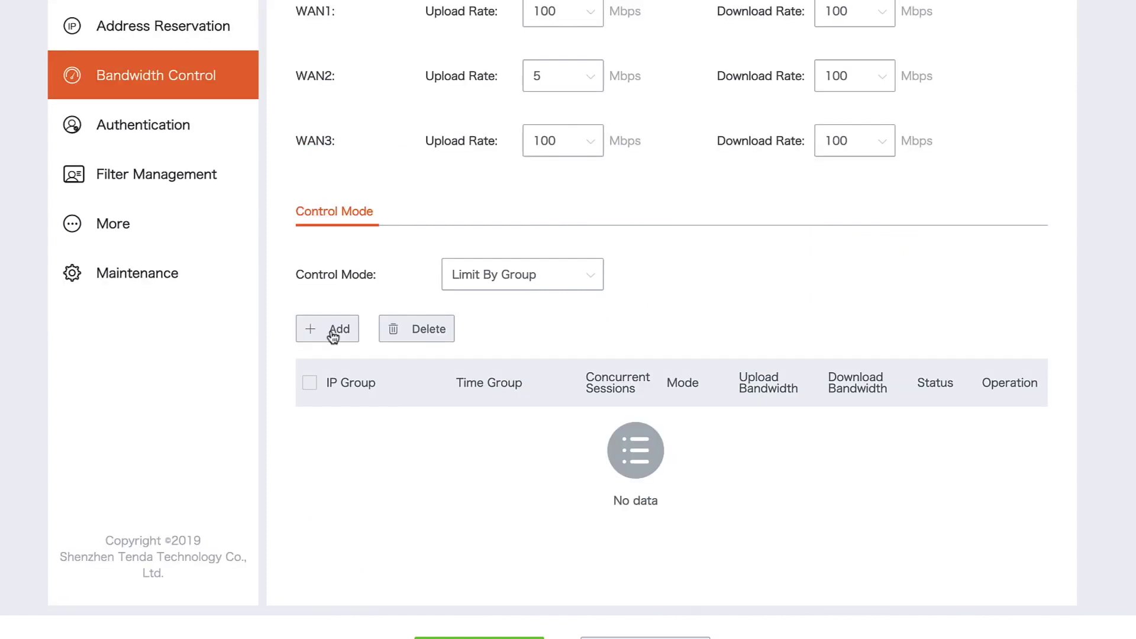
pyautogui.click(326, 330)
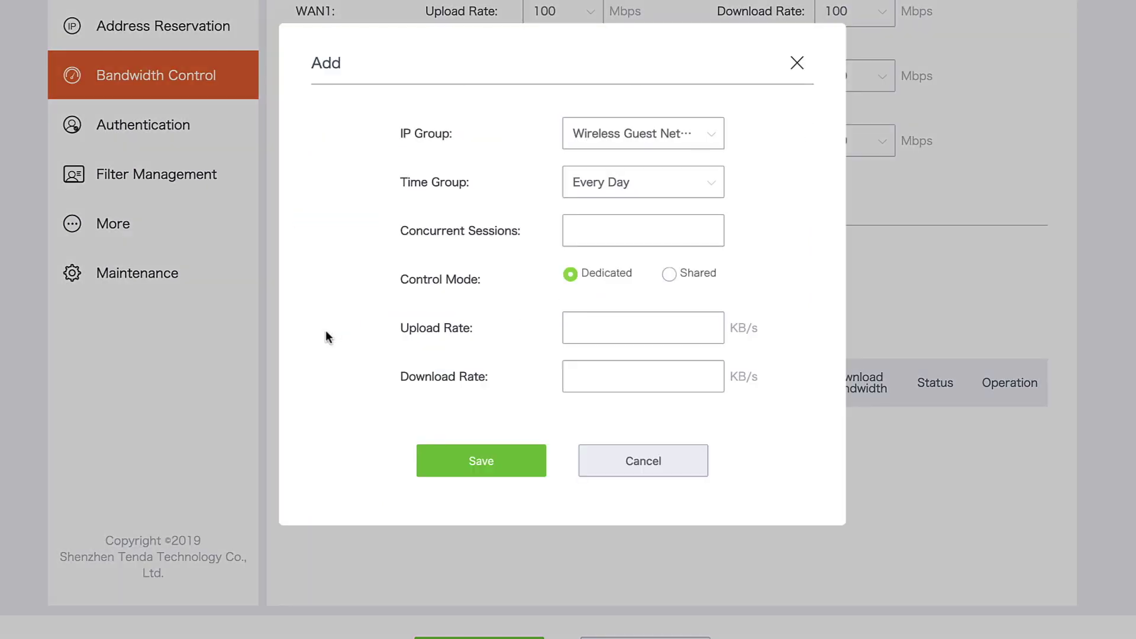
pyautogui.click(712, 138)
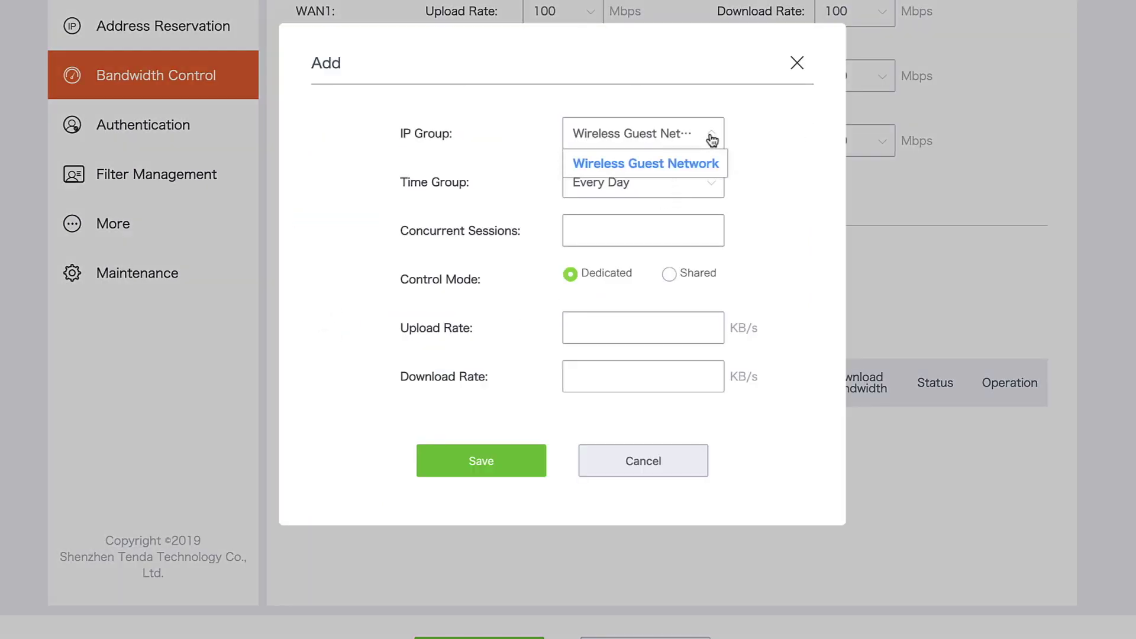
pyautogui.click(654, 165)
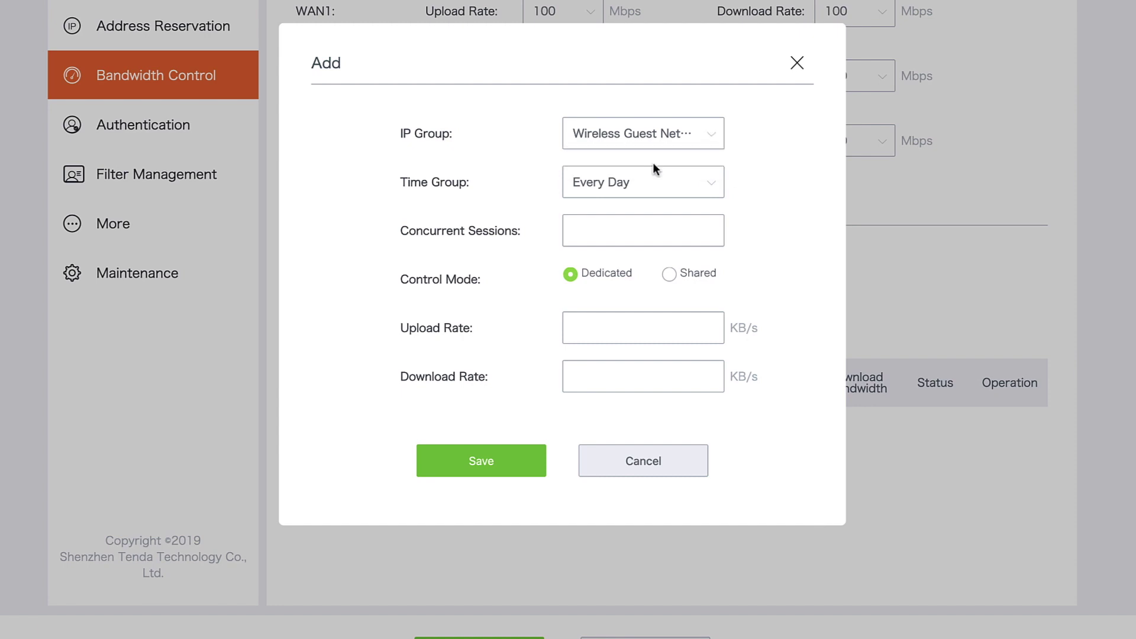
pyautogui.click(713, 186)
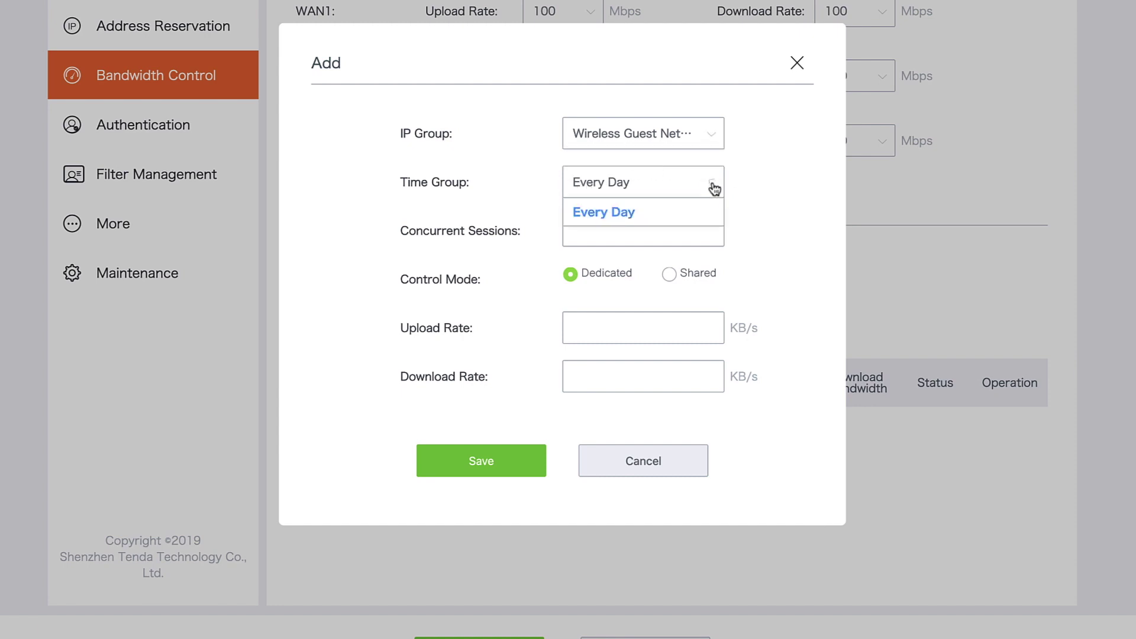
pyautogui.click(631, 217)
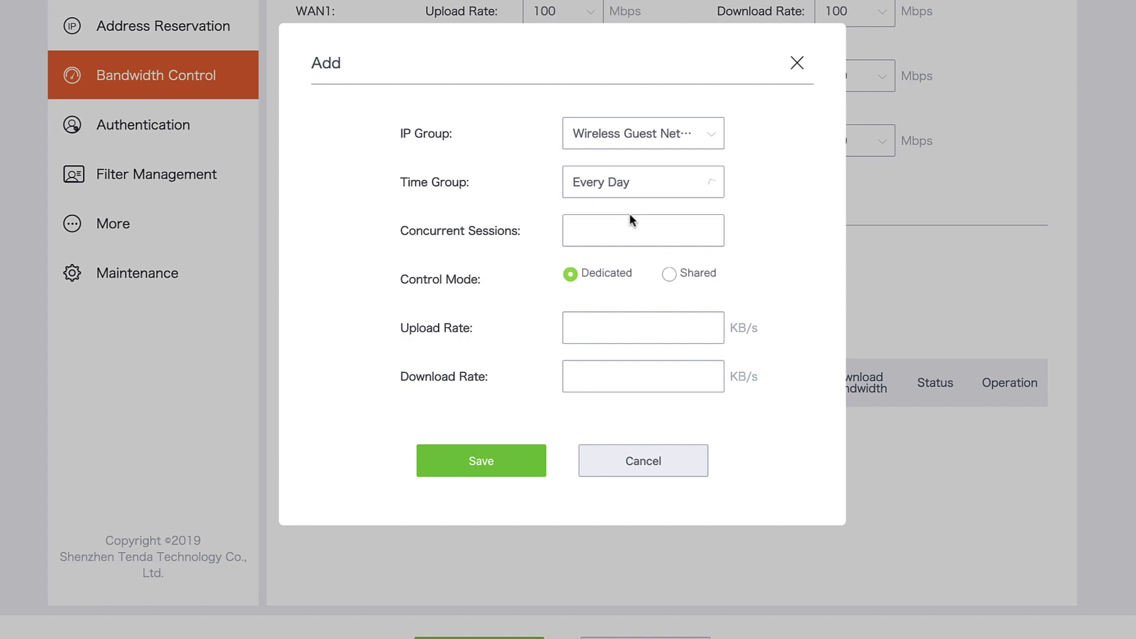
pyautogui.click(603, 232)
pyautogui.write('1')
pyautogui.click(669, 275)
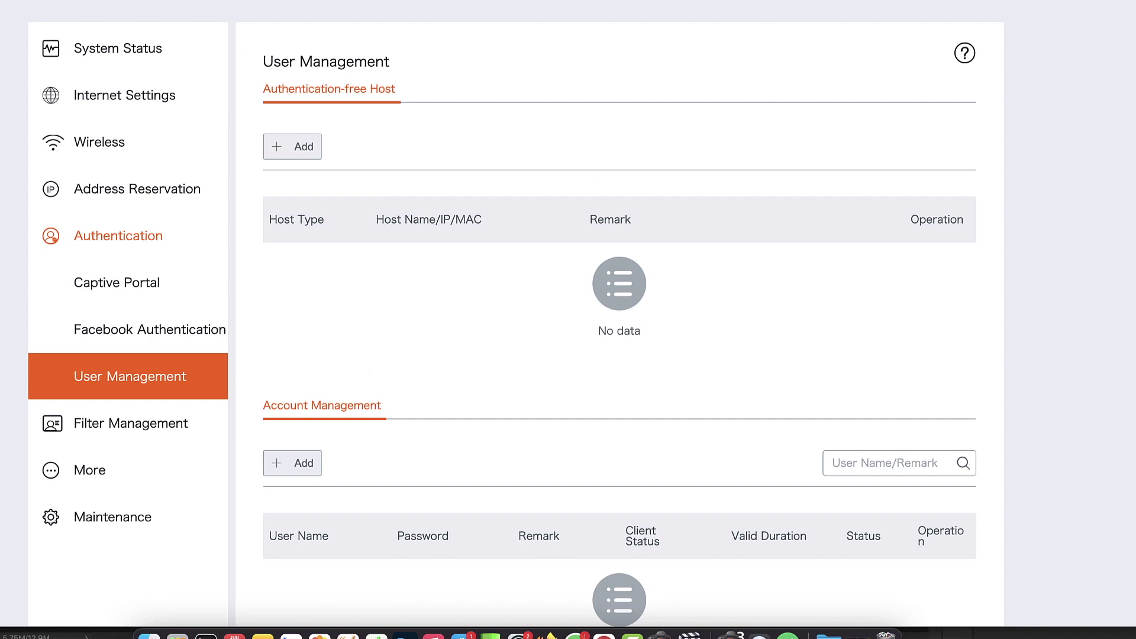
# Step: Add a user account, entering its user name, valid for 1 hour and shared by 100 people
pyautogui.scroll(-1, 331, 441)
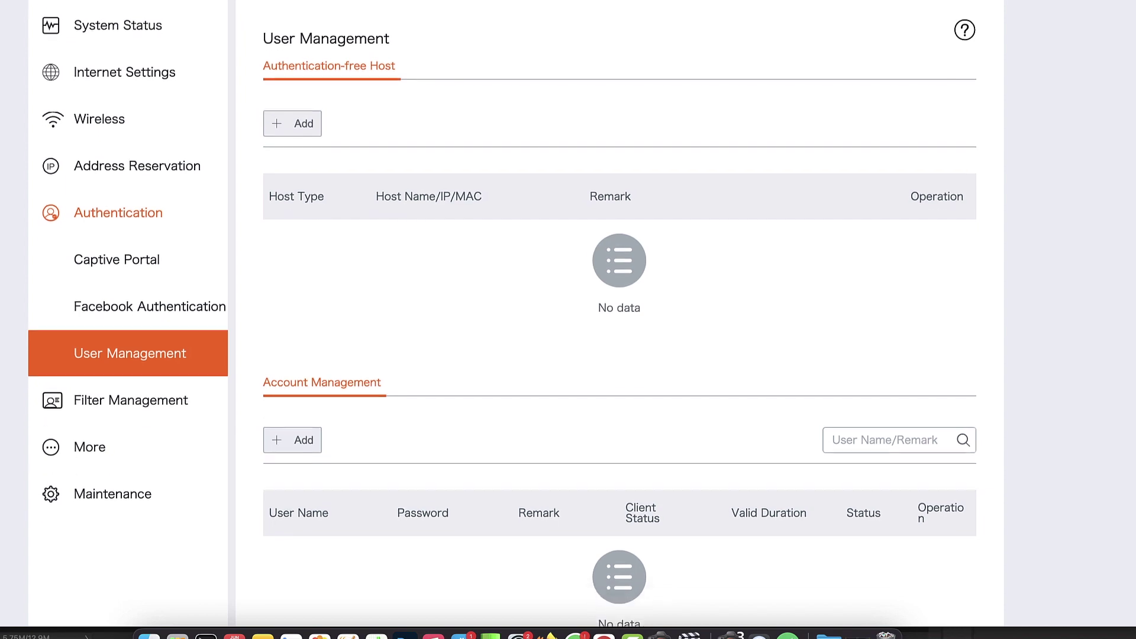
pyautogui.click(307, 445)
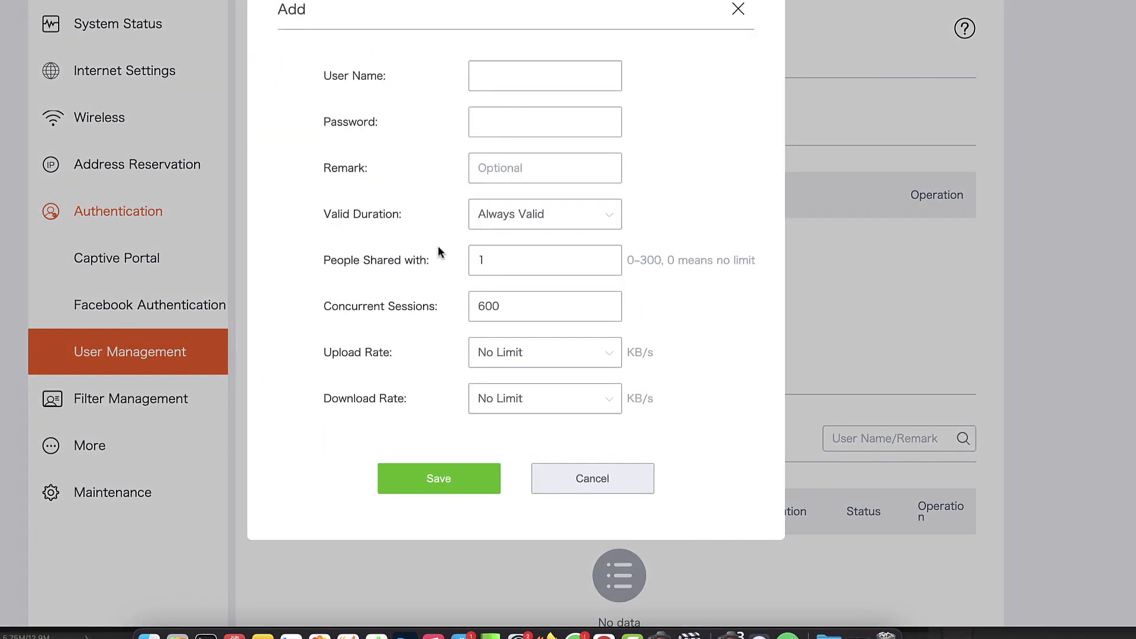
pyautogui.click(541, 77)
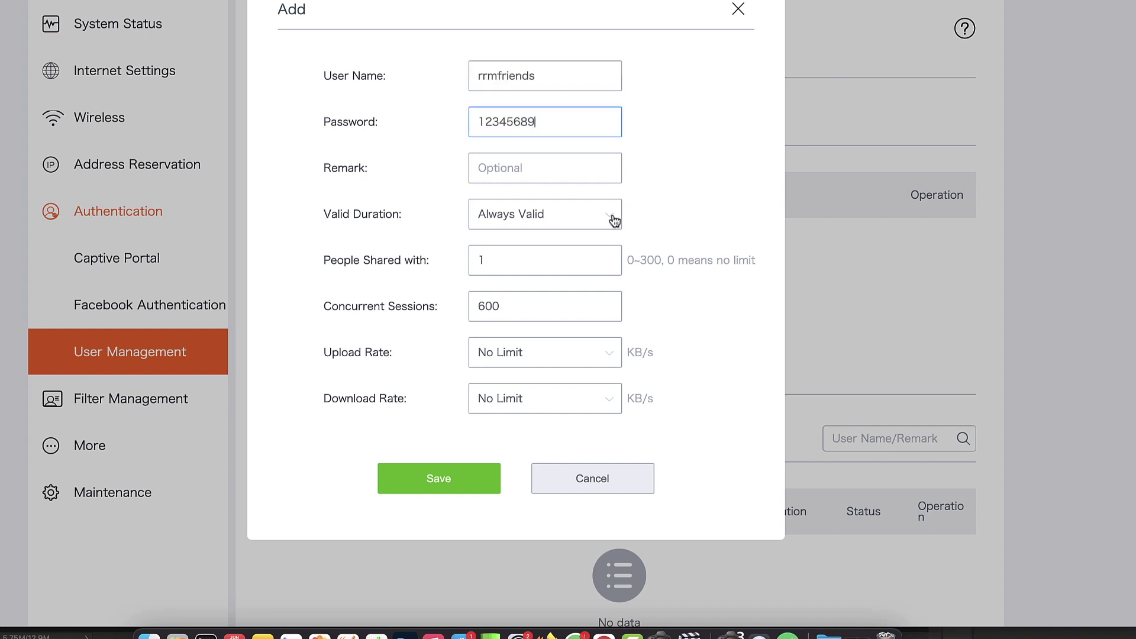
pyautogui.click(611, 218)
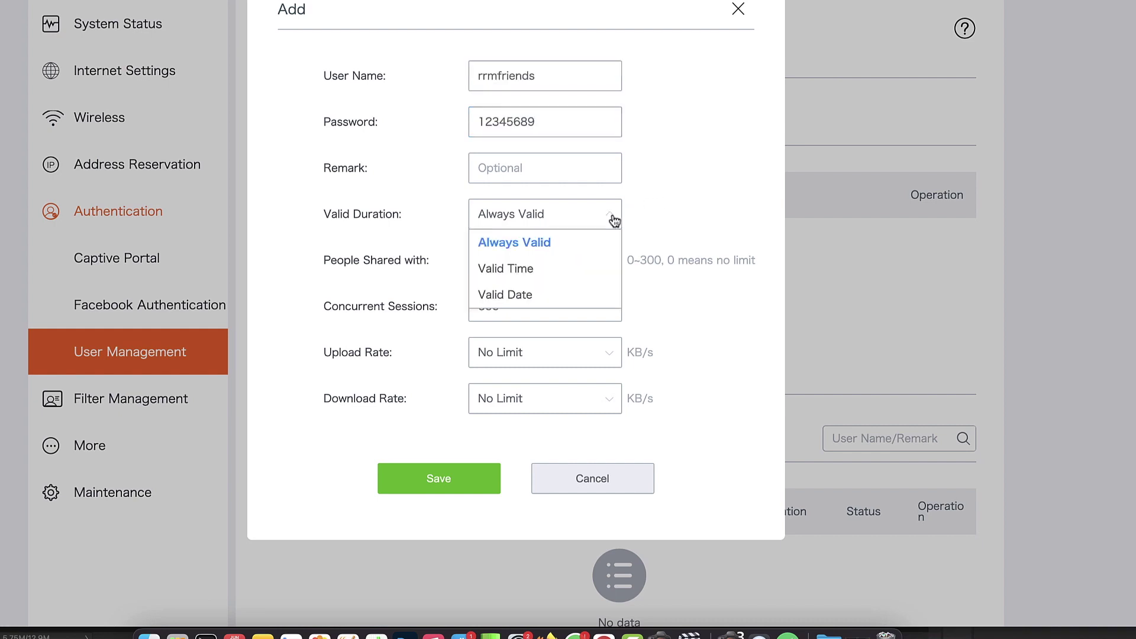
pyautogui.click(592, 271)
pyautogui.click(591, 268)
pyautogui.write('00')
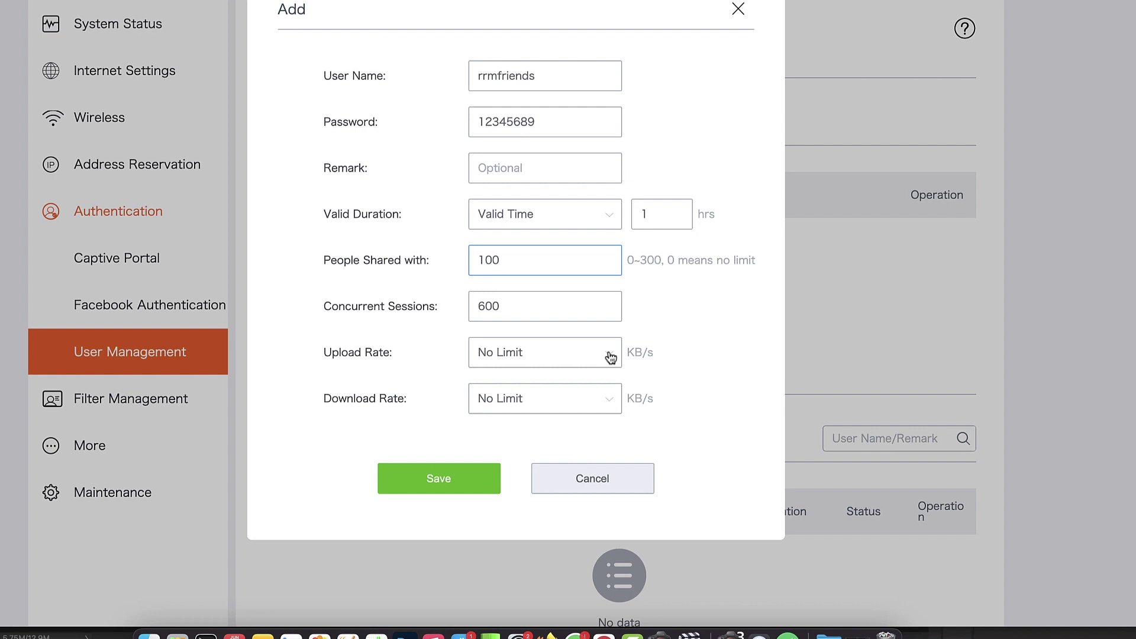
# Step: Cap the account's upload at 128 KB/s and set a manual download rate of 1024 KB/s
pyautogui.click(611, 357)
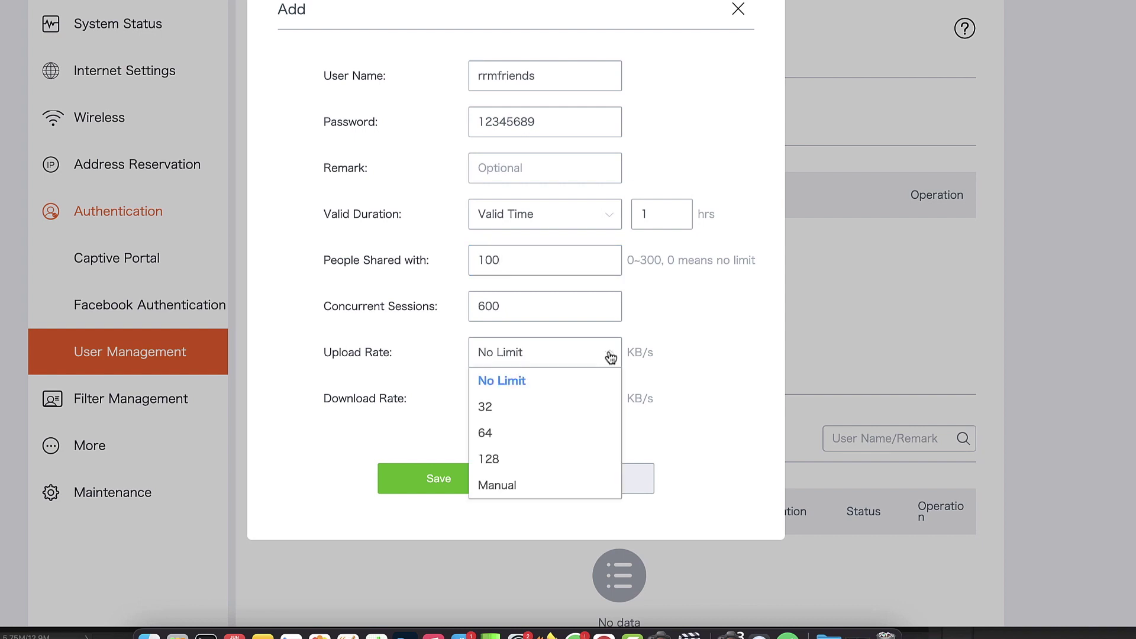
pyautogui.click(510, 466)
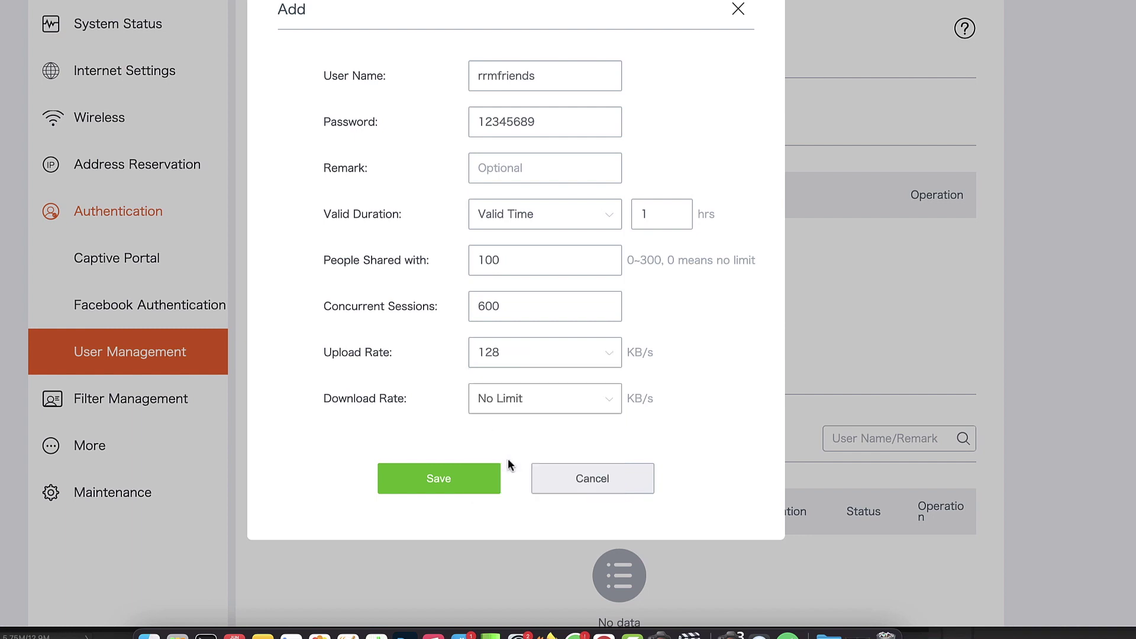
pyautogui.click(612, 403)
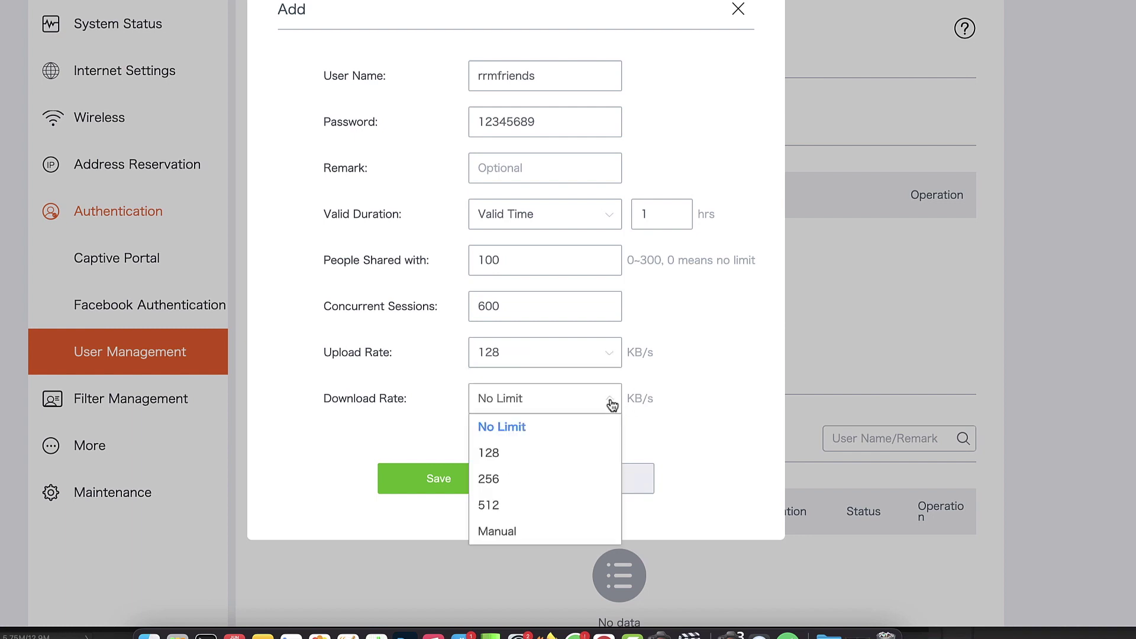
pyautogui.click(531, 531)
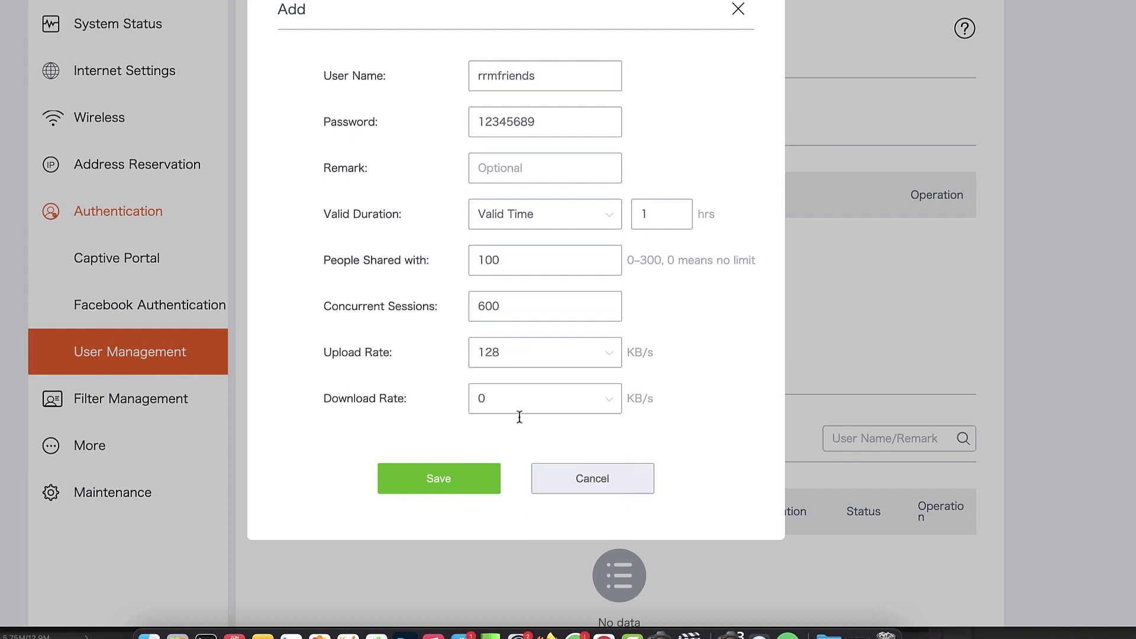
pyautogui.moveTo(486, 397); pyautogui.dragTo(471, 397)
pyautogui.write('1024')
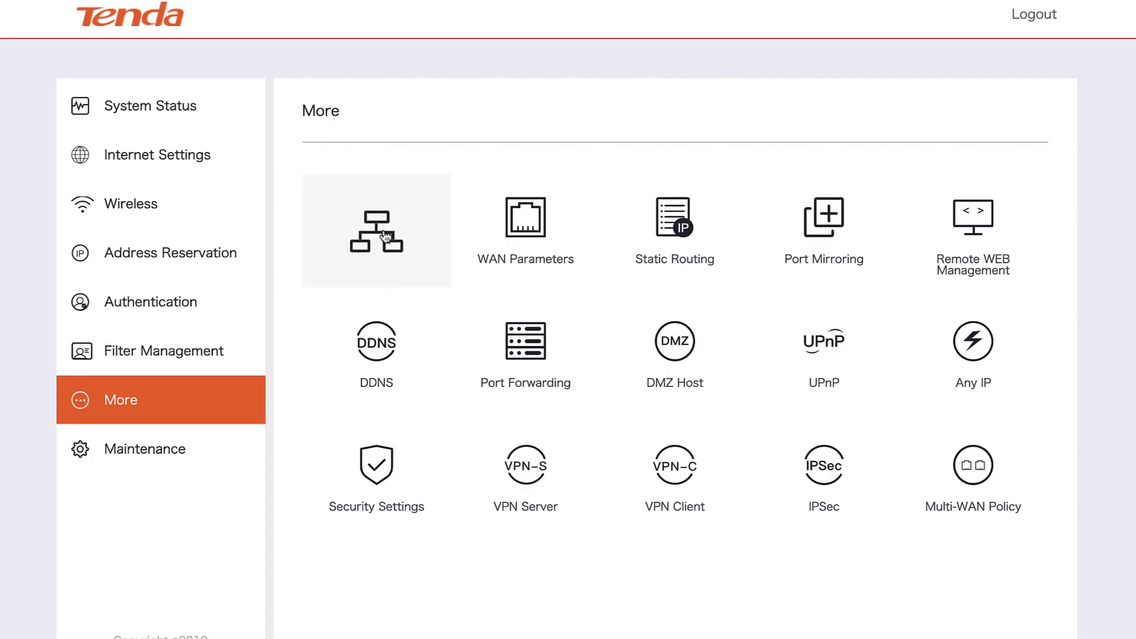
pyautogui.click(384, 234)
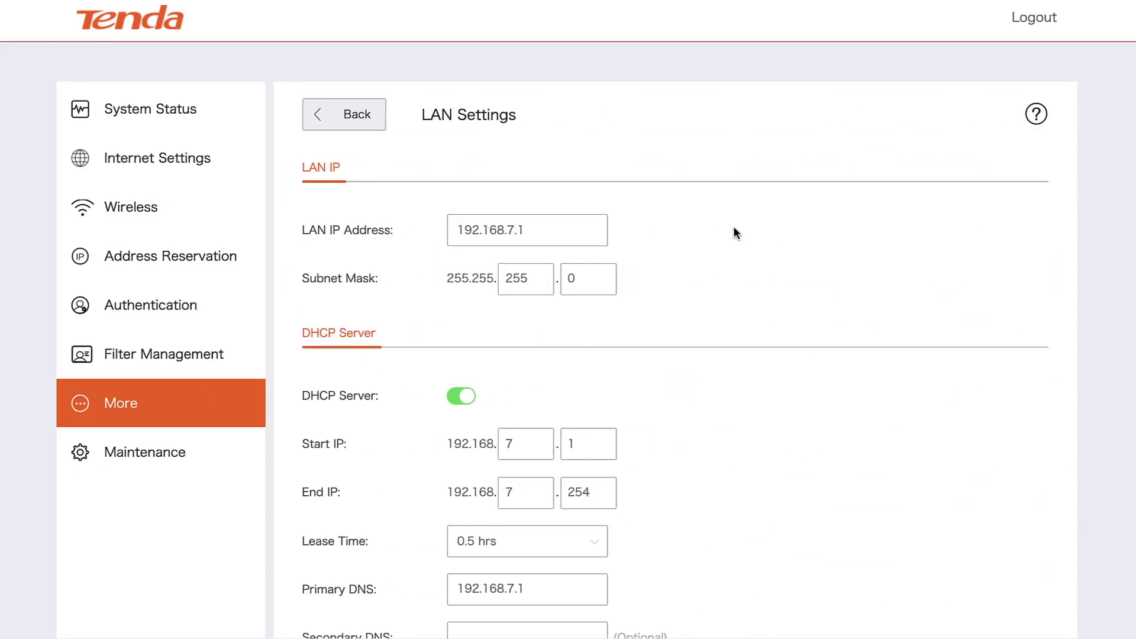
pyautogui.scroll(-3, 733, 226)
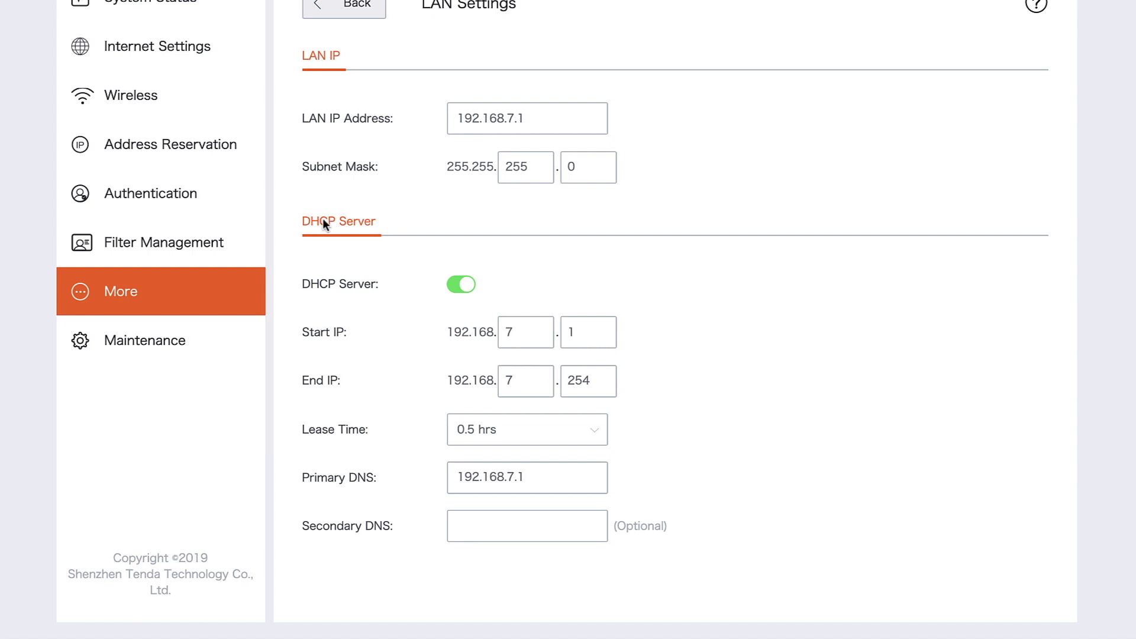
pyautogui.scroll(1, 323, 222)
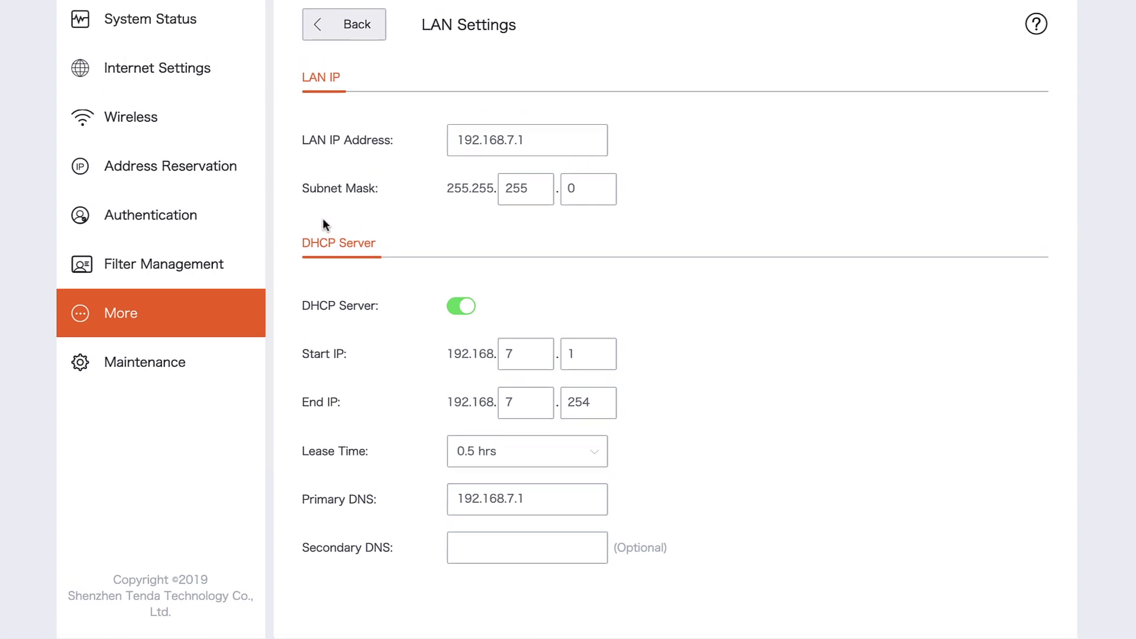
pyautogui.scroll(3, 375, 330)
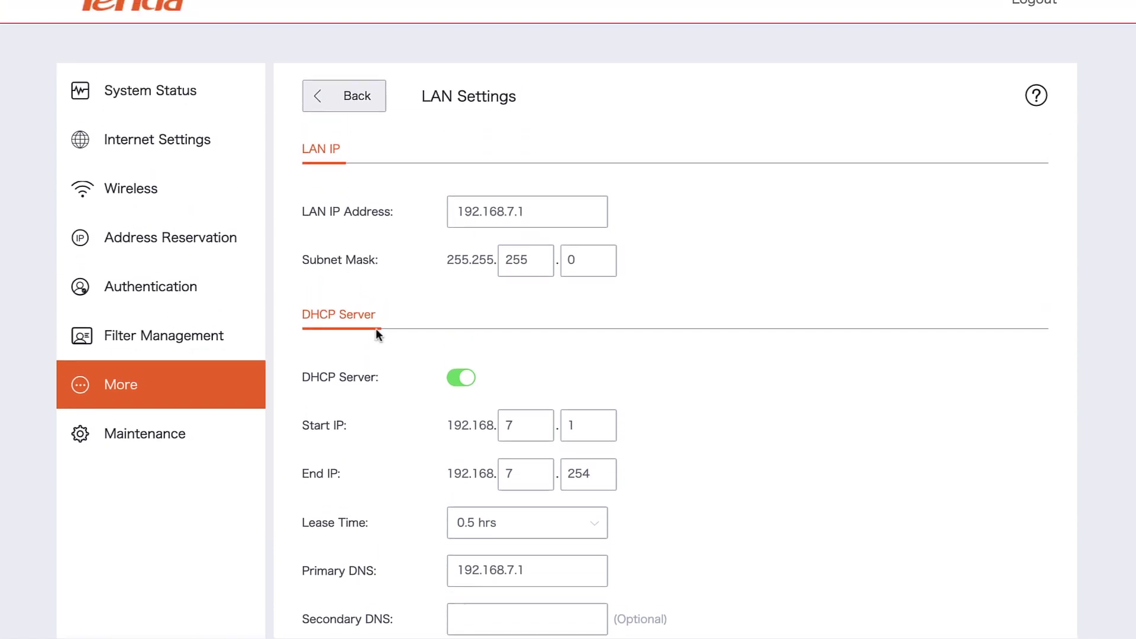
pyautogui.click(353, 104)
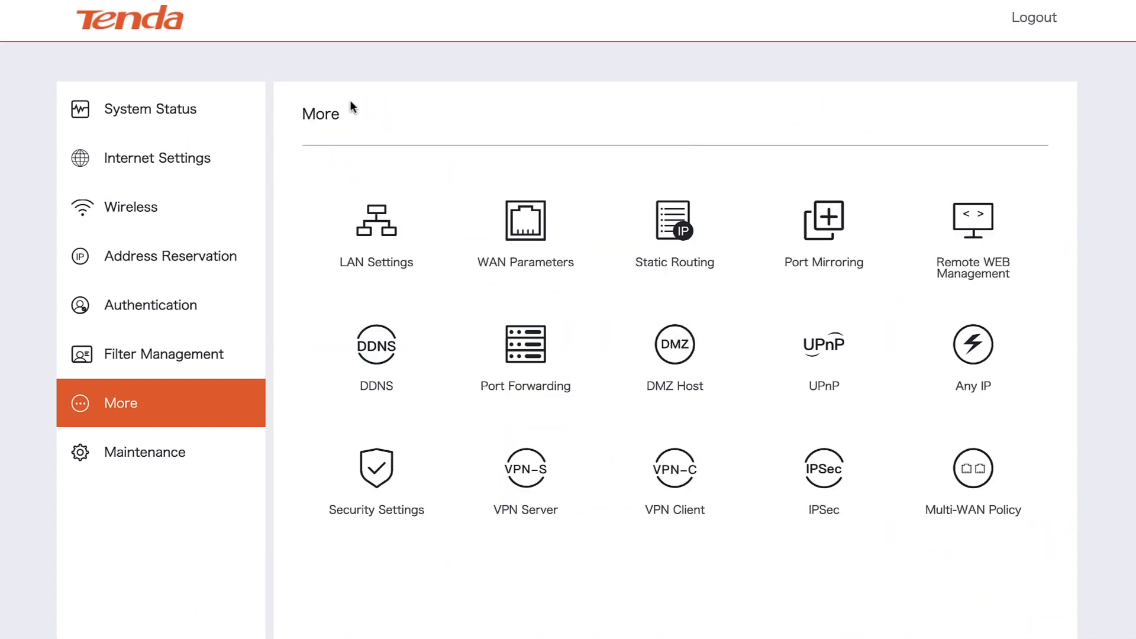
pyautogui.click(521, 201)
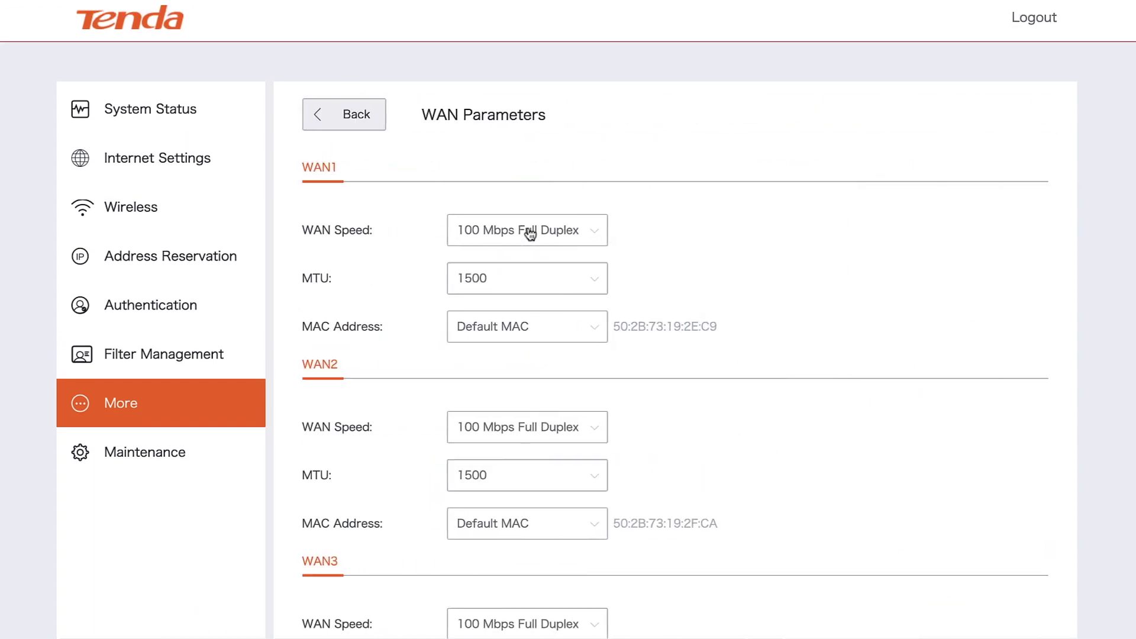
pyautogui.scroll(-2, 808, 252)
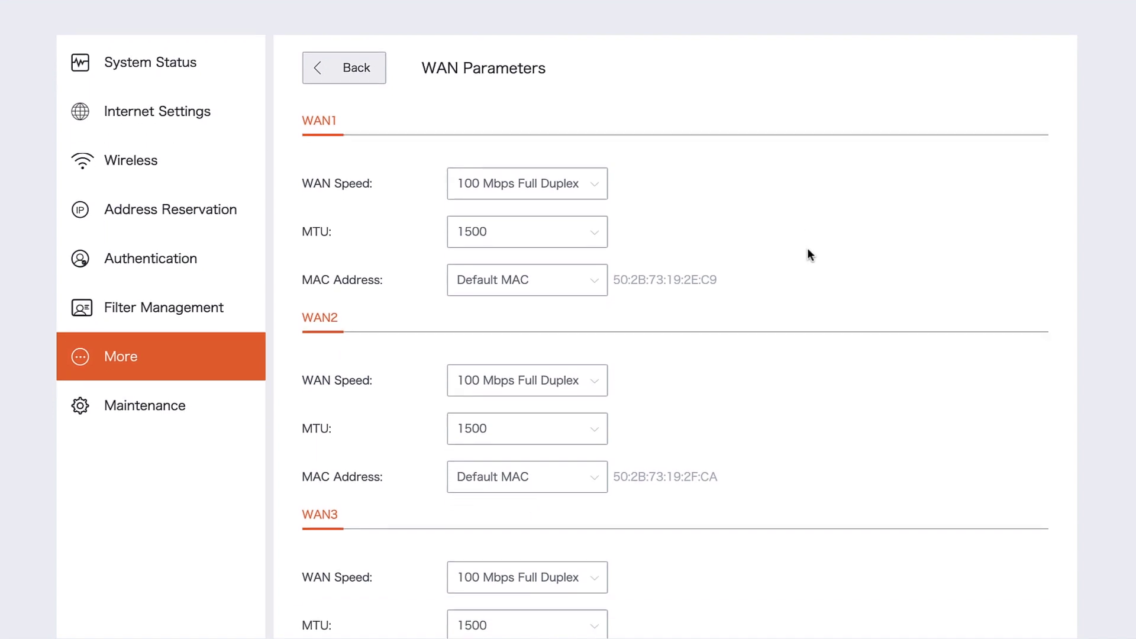
pyautogui.scroll(-2, 810, 254)
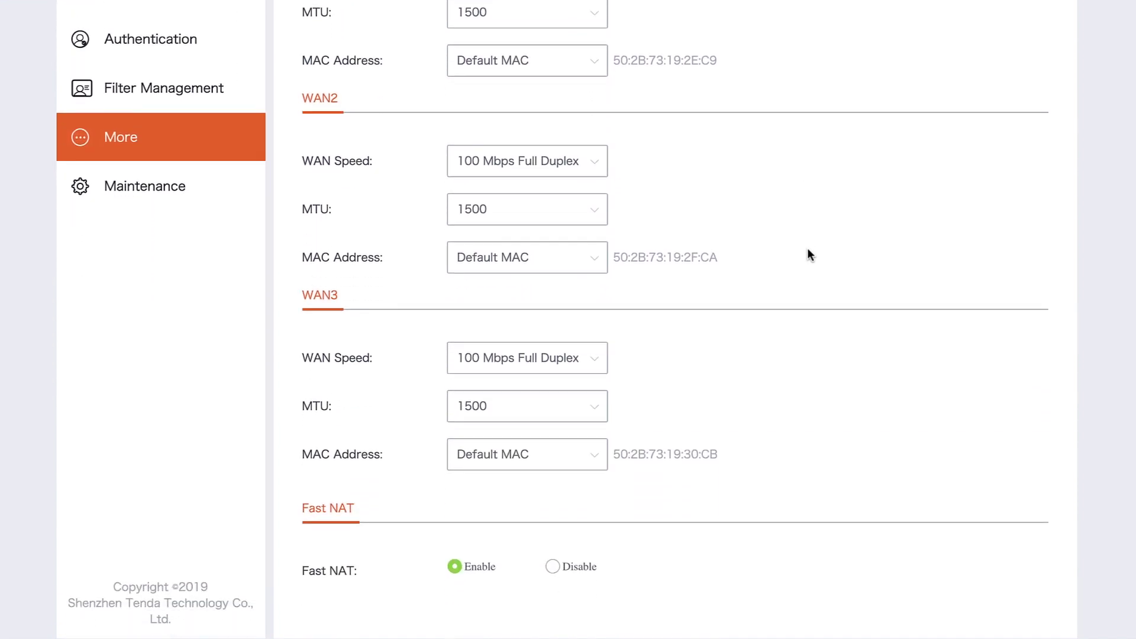
pyautogui.scroll(4, 808, 253)
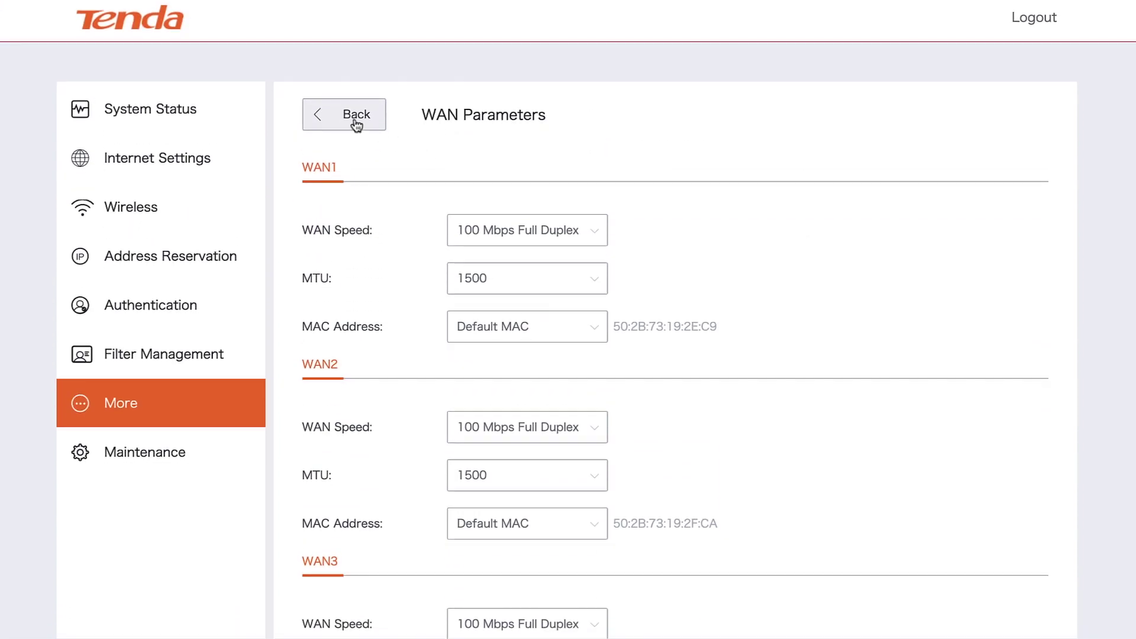
pyautogui.click(355, 122)
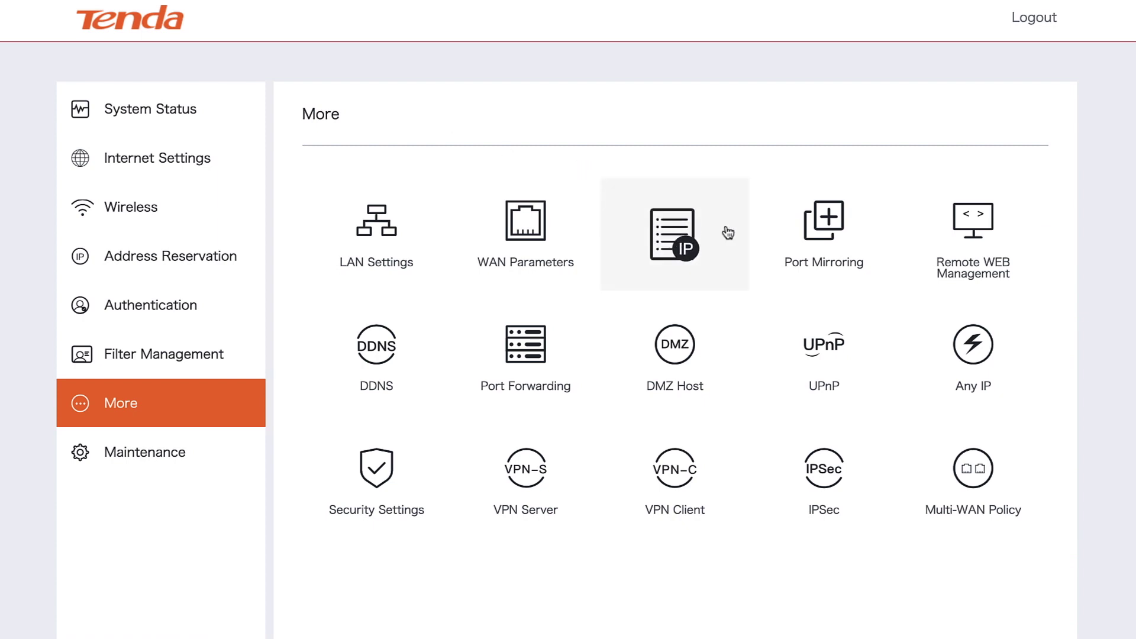
pyautogui.click(964, 240)
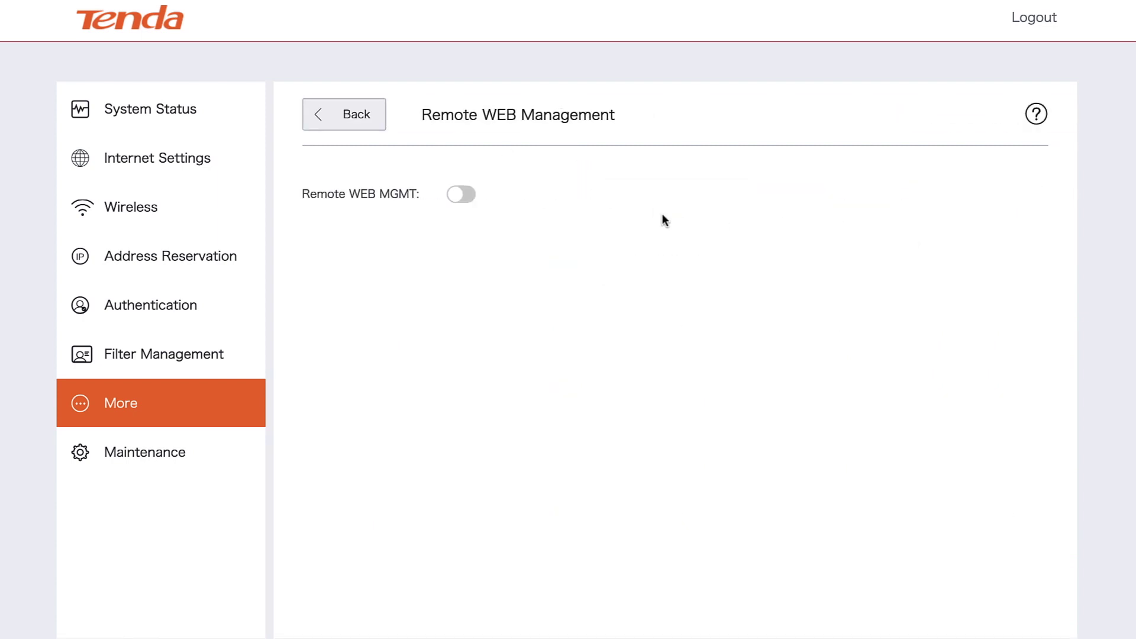
pyautogui.click(472, 197)
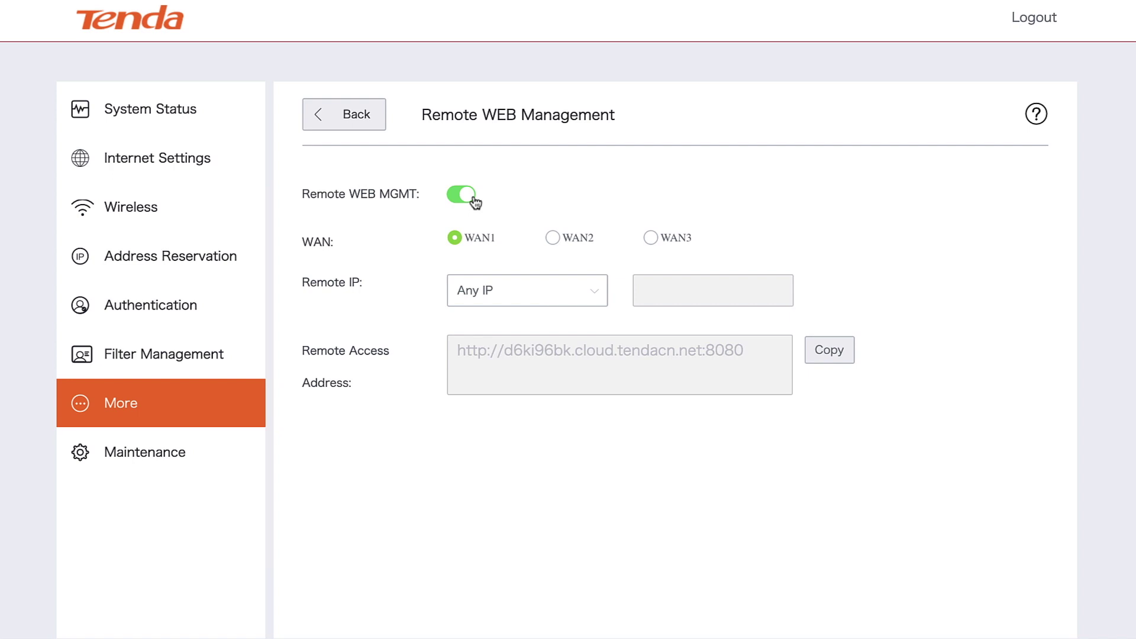
pyautogui.click(473, 197)
pyautogui.click(363, 125)
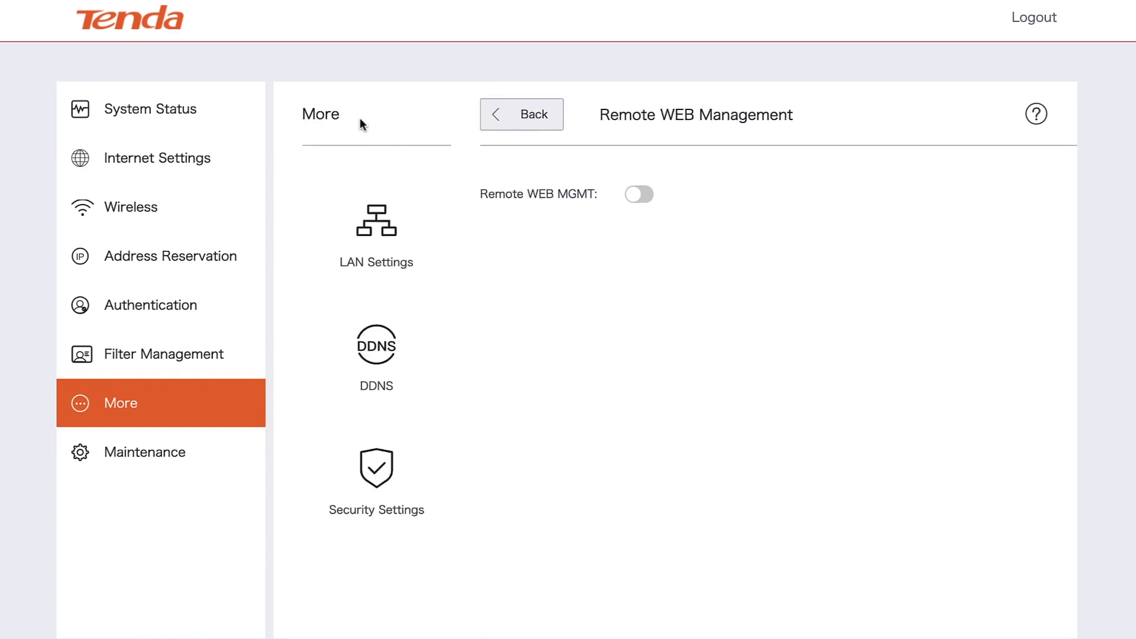
pyautogui.scroll(-1, 406, 400)
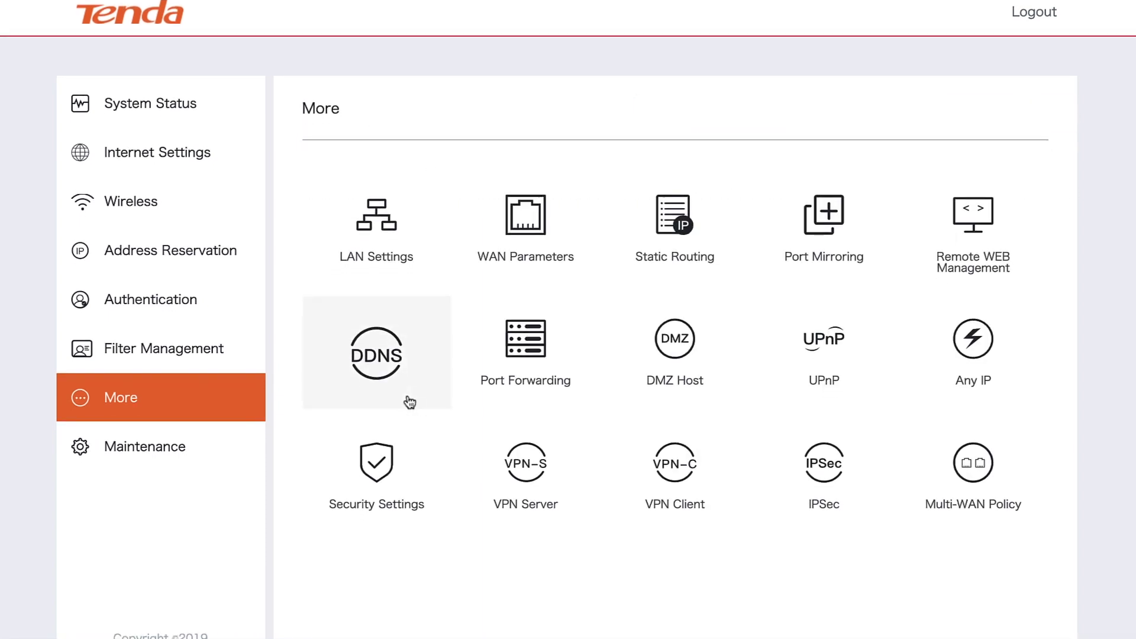